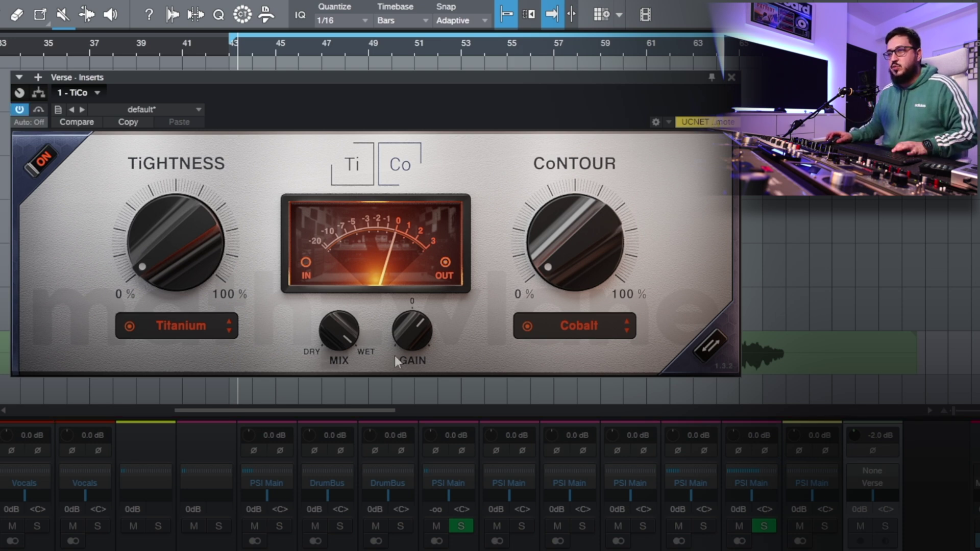
Step: Examine the modes available for TiCo's Tightness and Contour controls
left_click(180, 322)
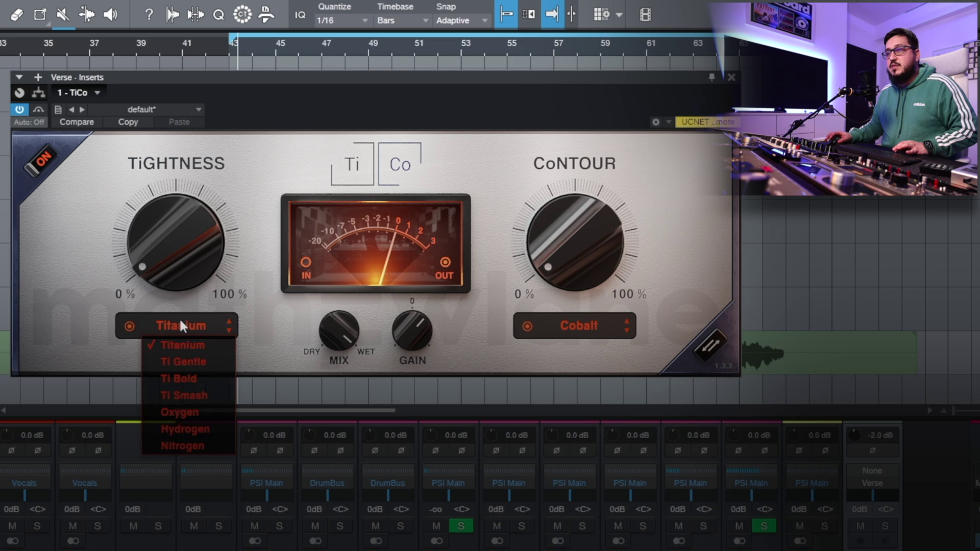
left_click(76, 325)
left_click(579, 326)
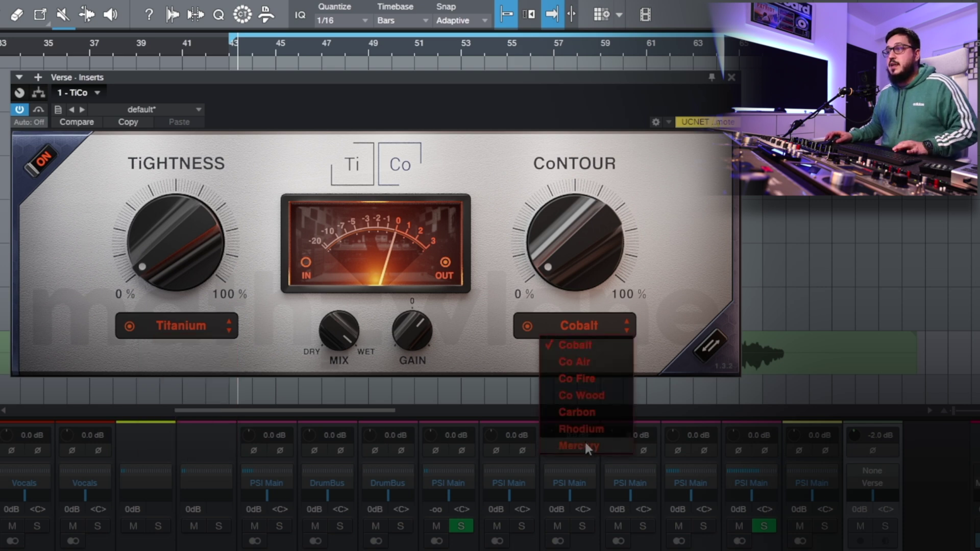
left_click(597, 182)
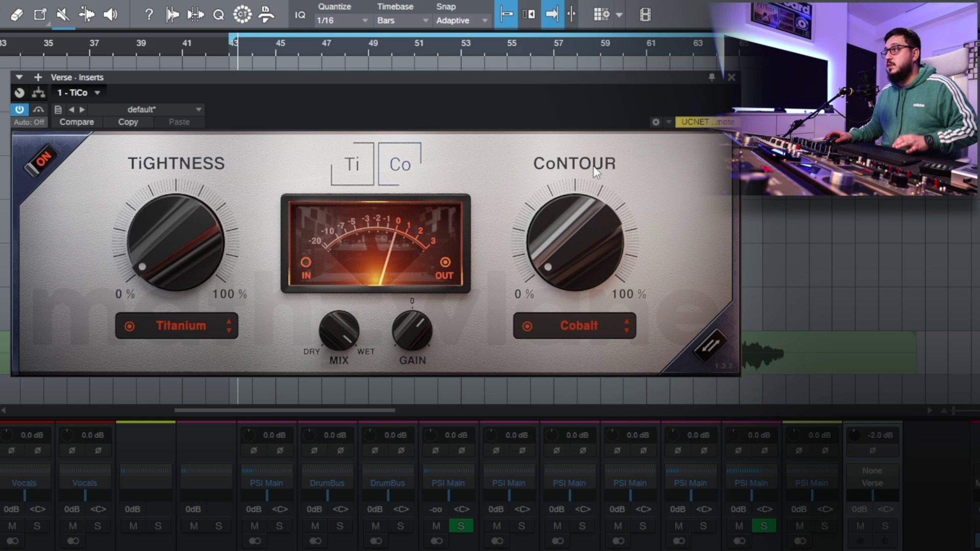
left_click(40, 163)
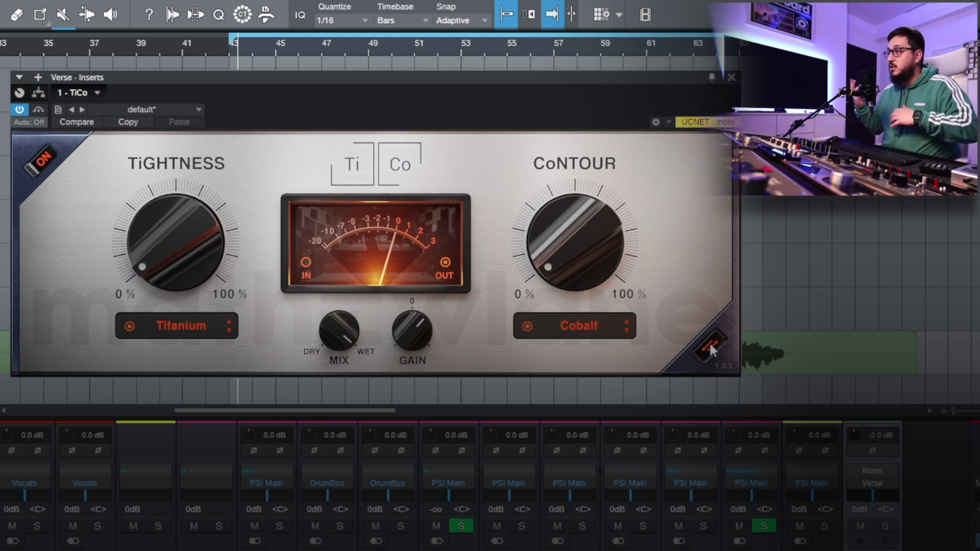
Step: Try the Mix control at about halfway and restore it to fully wet
left_click_drag(325, 329, 294, 503)
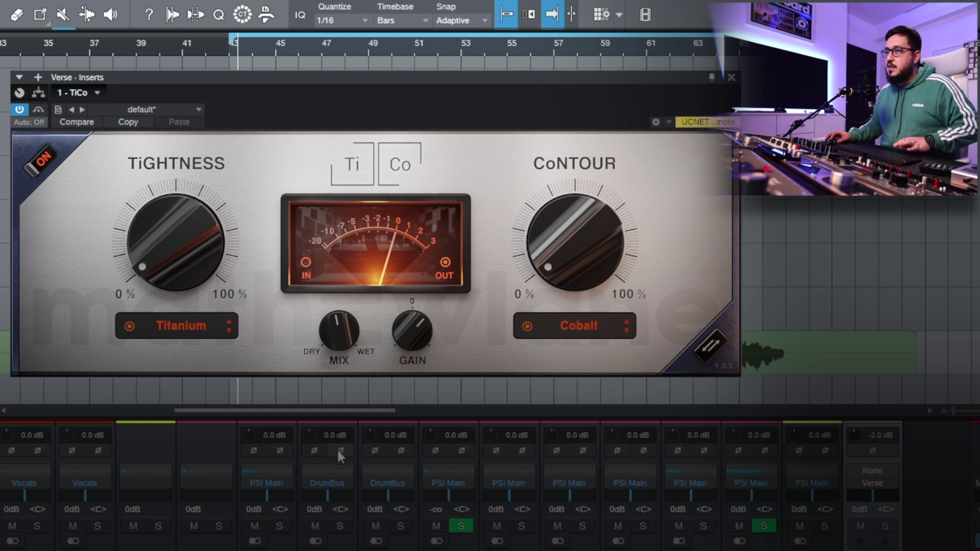
left_click_drag(339, 329, 333, 218)
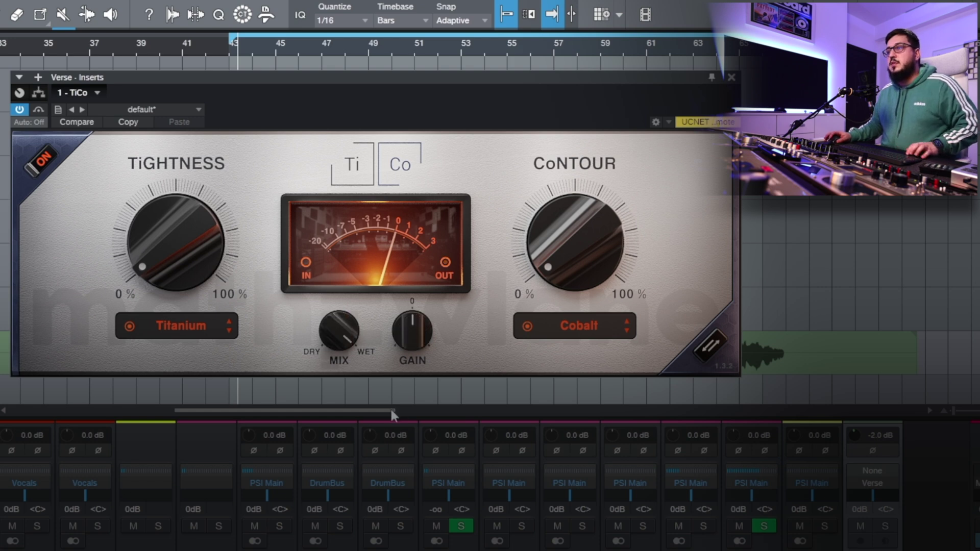
Step: Audition the Titanium mode with Tightness at about 50% and Gain slightly above 0
left_click(160, 327)
left_click(160, 346)
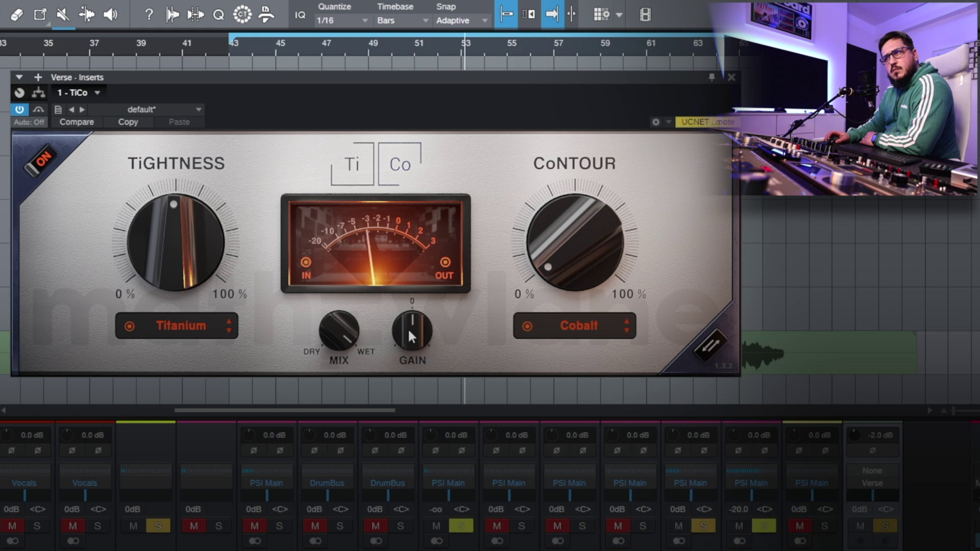
left_click_drag(408, 327, 404, 338)
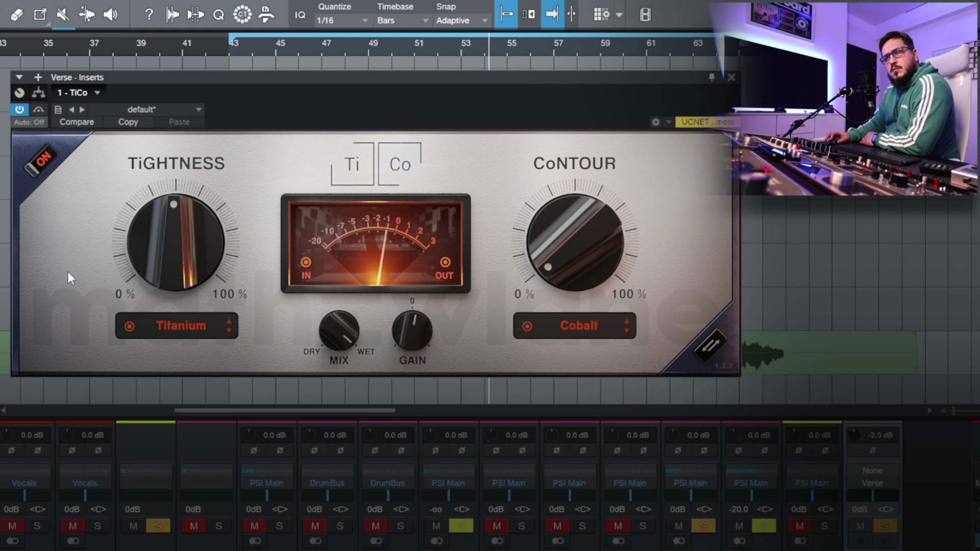
Step: Audition the Ti Gentle mode with Tightness at about 75%, comparing it against the bypassed plug-in
left_click(149, 318)
left_click(174, 359)
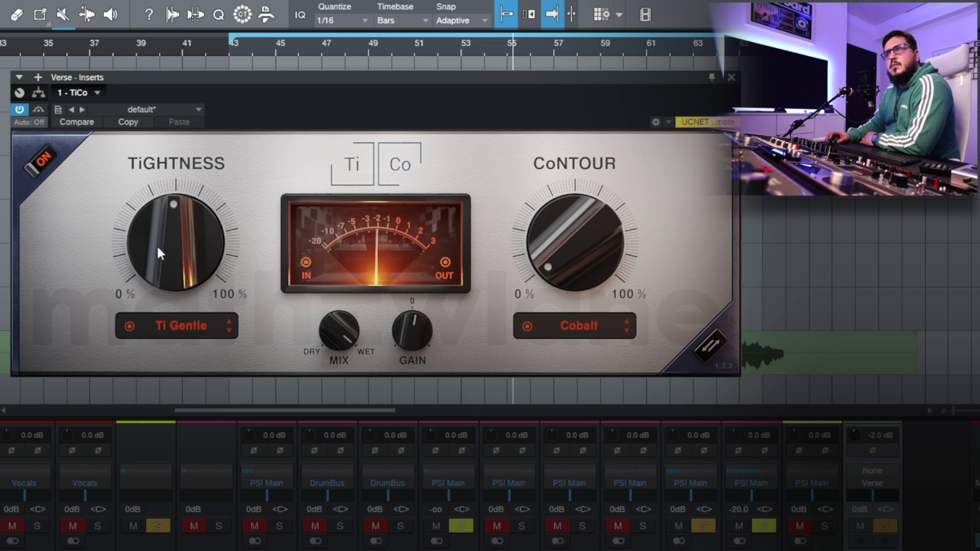
scroll(157, 245, "up", 5)
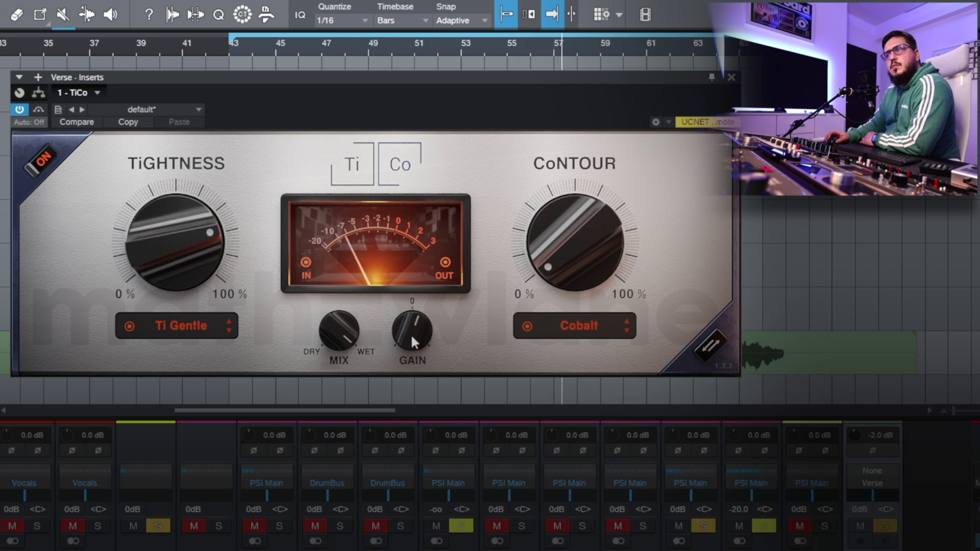
scroll(161, 254, "down", 1)
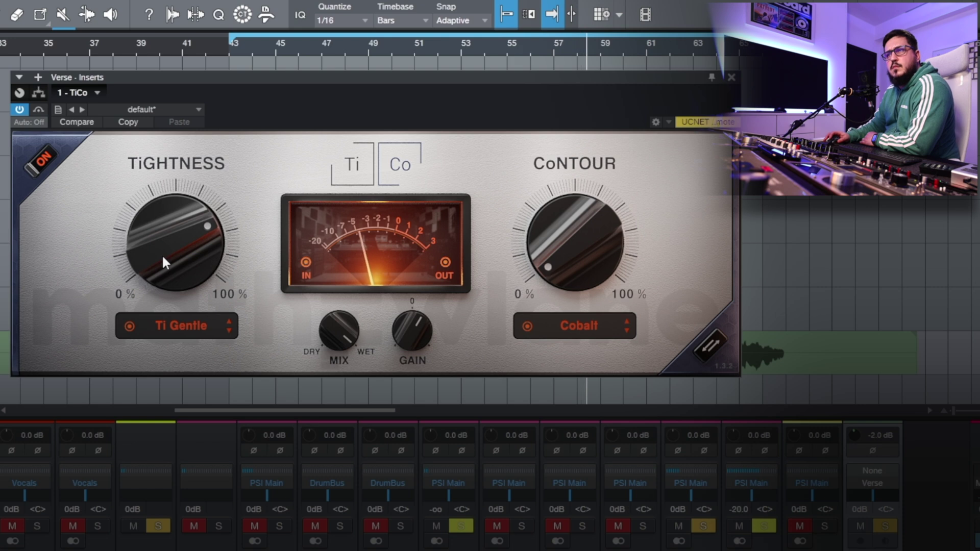
left_click(33, 153)
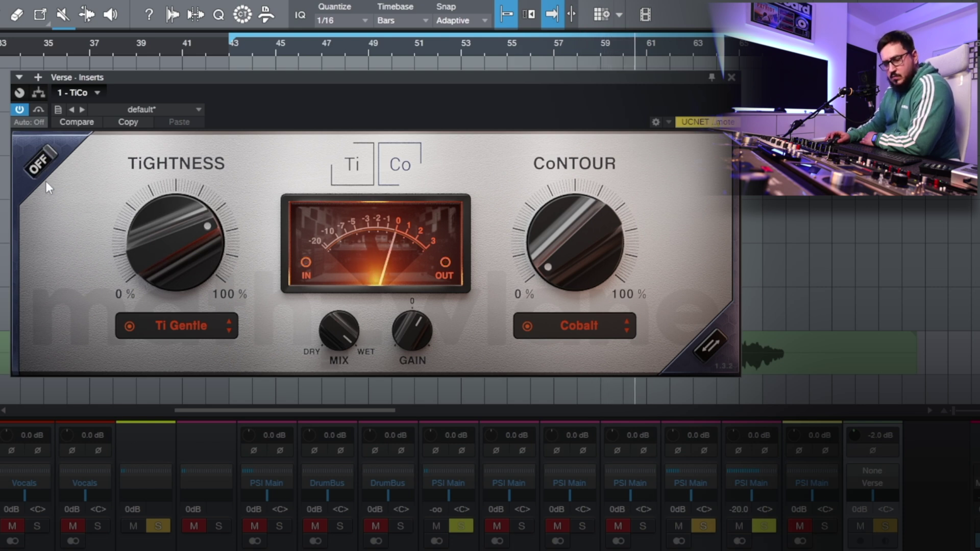
left_click(38, 162)
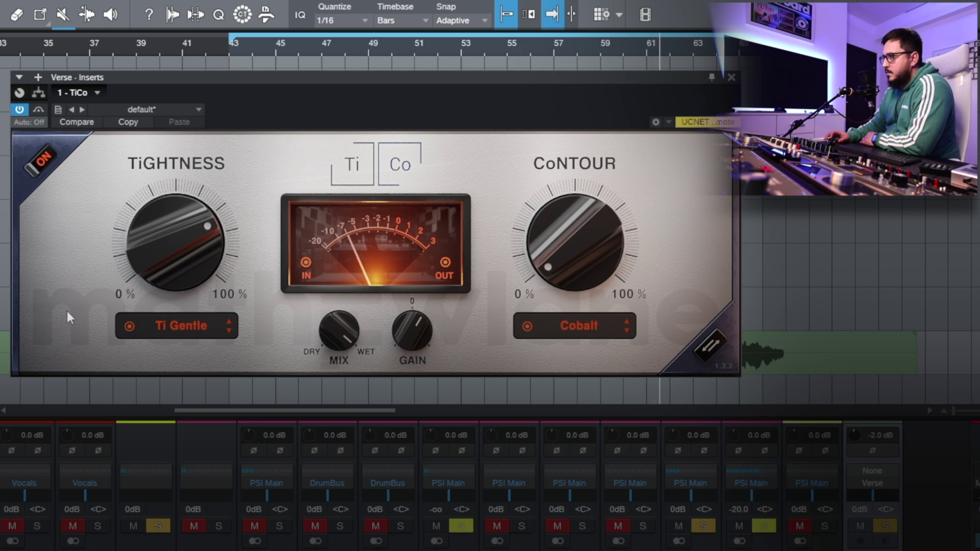
Step: Switch the Tightness mode to Ti Bold and lower its amount to about 60%
left_click(170, 323)
left_click(174, 379)
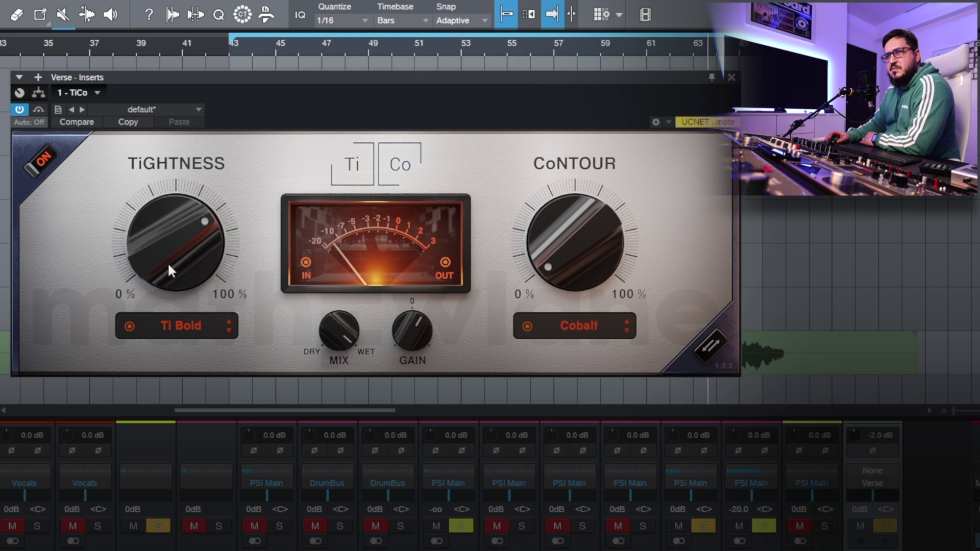
left_click_drag(185, 269, 171, 290)
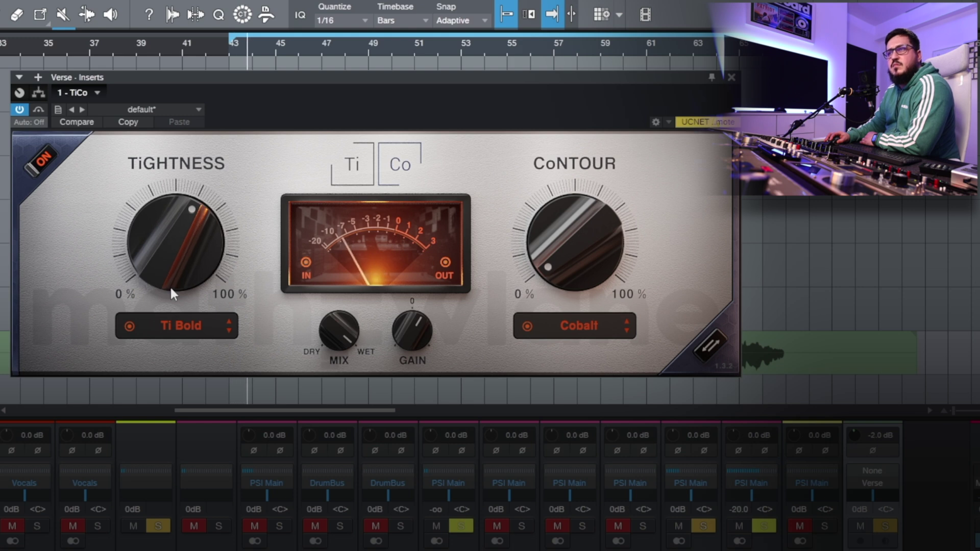
left_click_drag(170, 289, 174, 294)
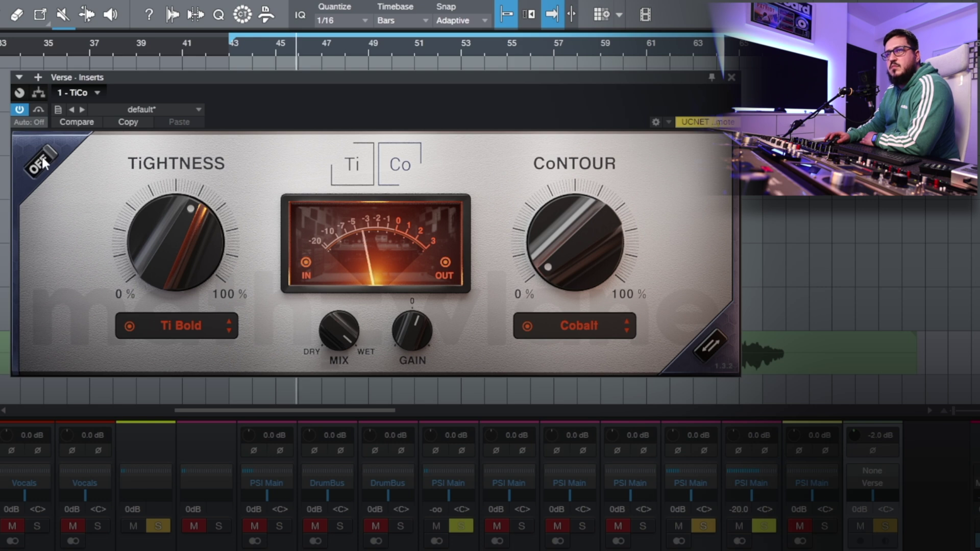
Step: Switch the Tightness mode to Ti Smash and raise its amount to about 85%
left_click(174, 325)
left_click(171, 391)
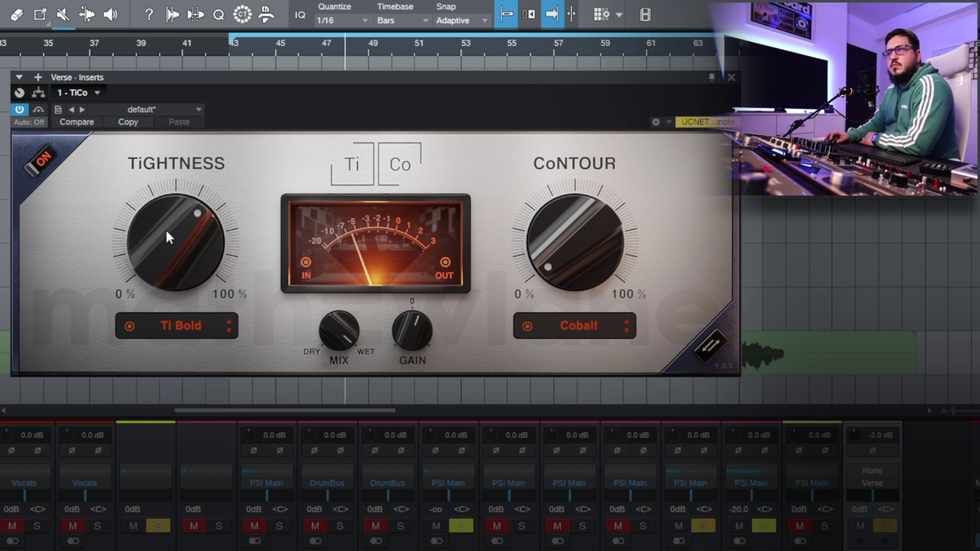
left_click(162, 325)
left_click(159, 392)
left_click_drag(152, 235, 154, 179)
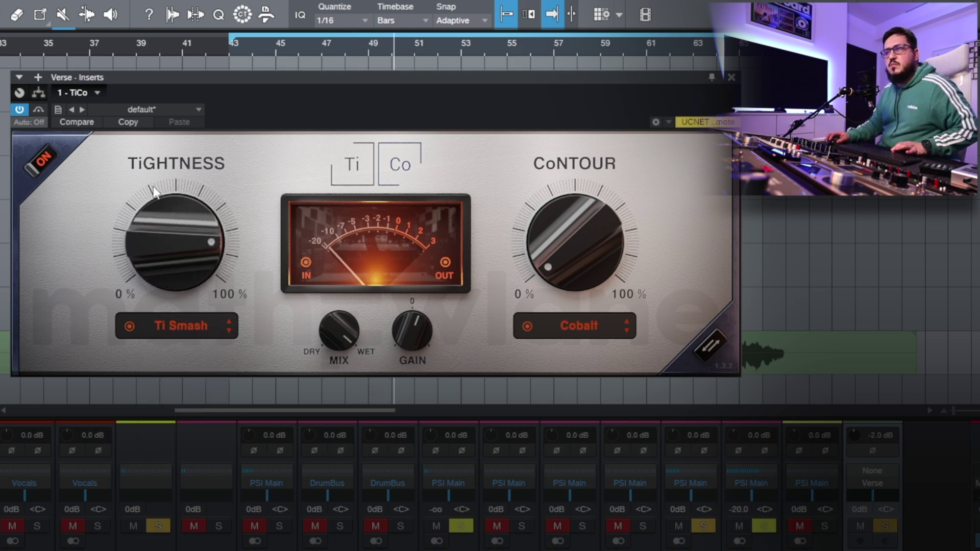
Step: Raise the Gain and set Mix to halfway, comparing the Ti Smash result against the bypassed plug-in
left_click_drag(407, 305, 407, 274)
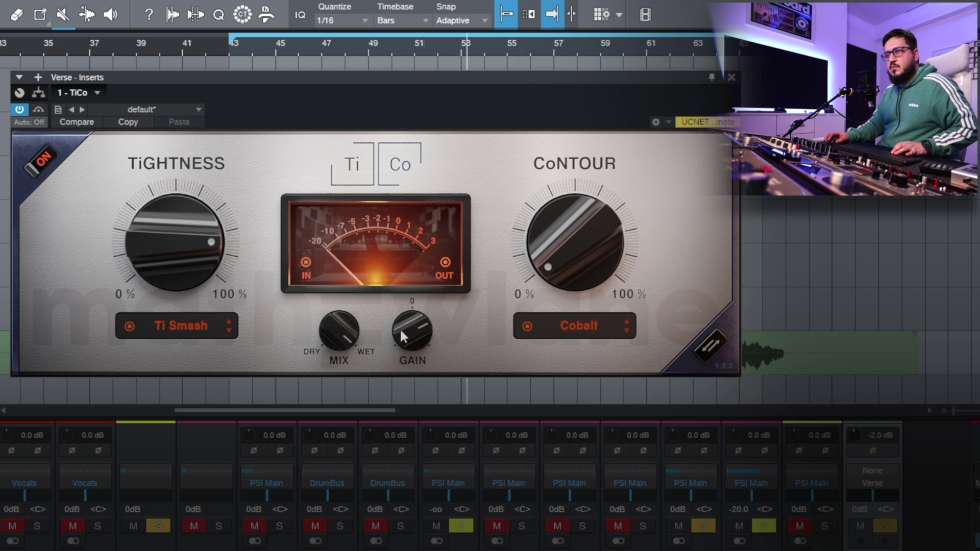
left_click_drag(328, 332, 289, 477)
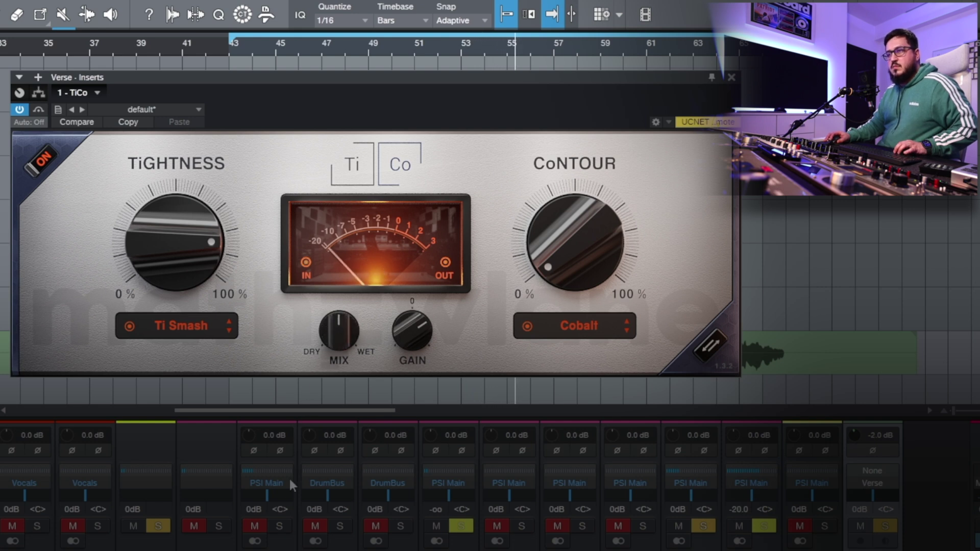
left_click(45, 156)
left_click(45, 156)
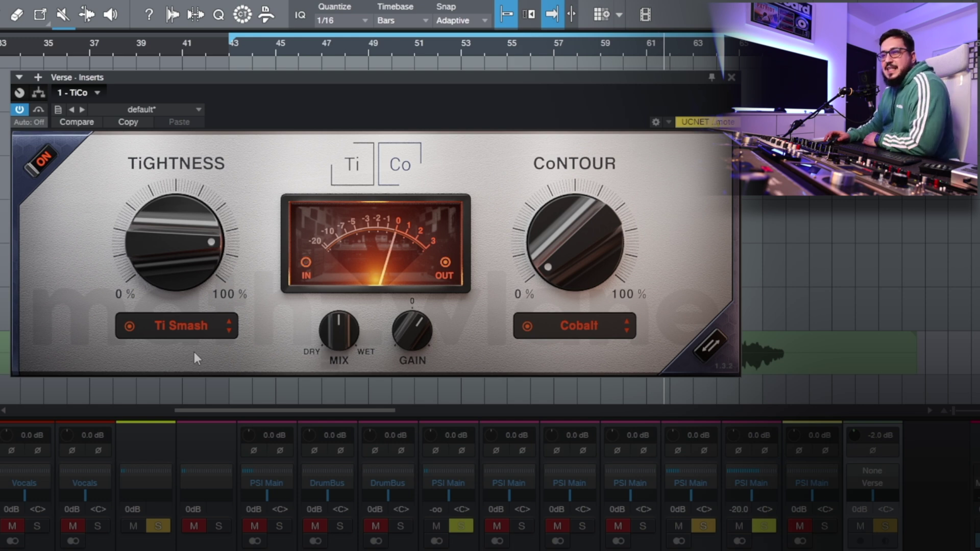
Step: Switch the Tightness mode to Oxygen and set Mix to fully wet
left_click(170, 327)
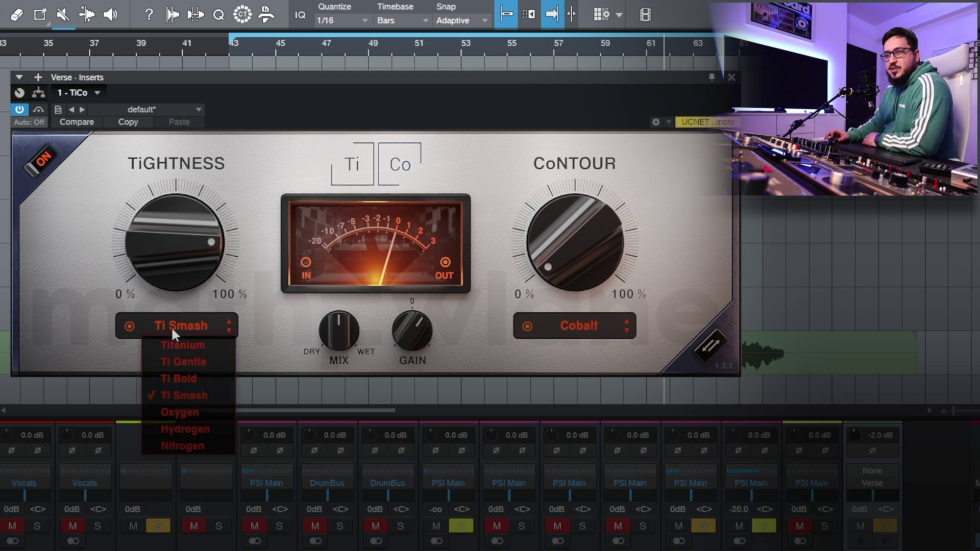
left_click(178, 414)
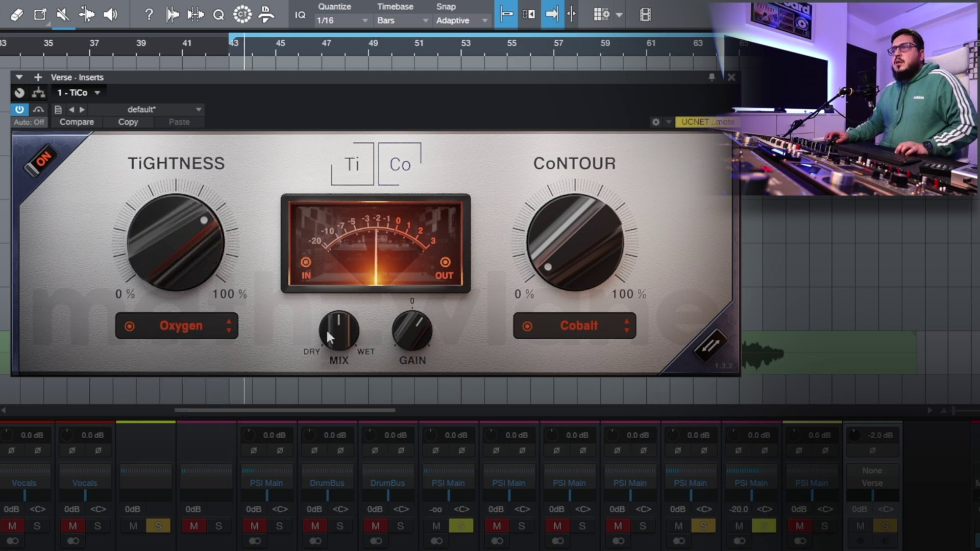
left_click_drag(342, 311, 409, 351)
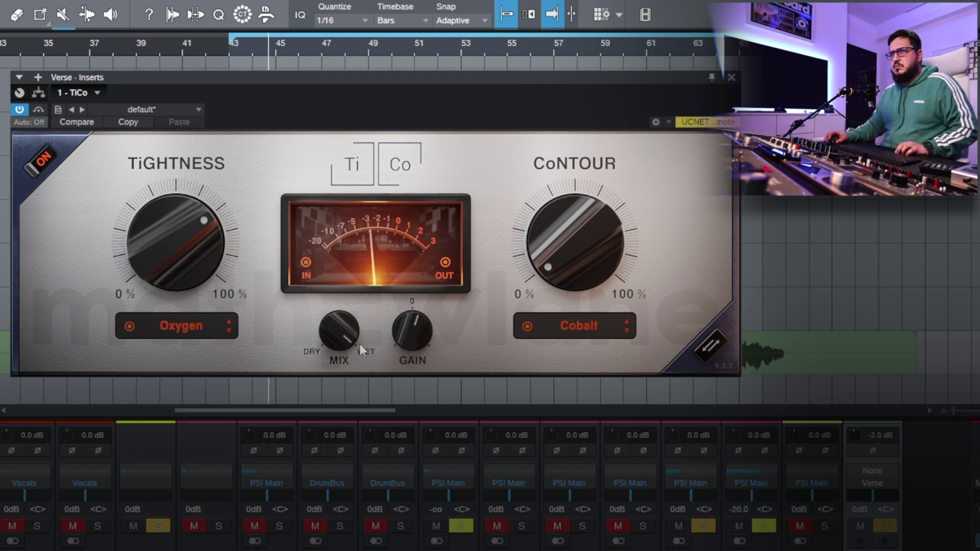
Step: Set Tightness to about 80% and Mix slightly below fully wet, comparing the Oxygen sound against the bypassed plug-in
mouse_move(154, 258)
left_mouse_down()
mouse_move(146, 222)
mouse_move(144, 264)
left_mouse_up()
left_click_drag(327, 336, 315, 381)
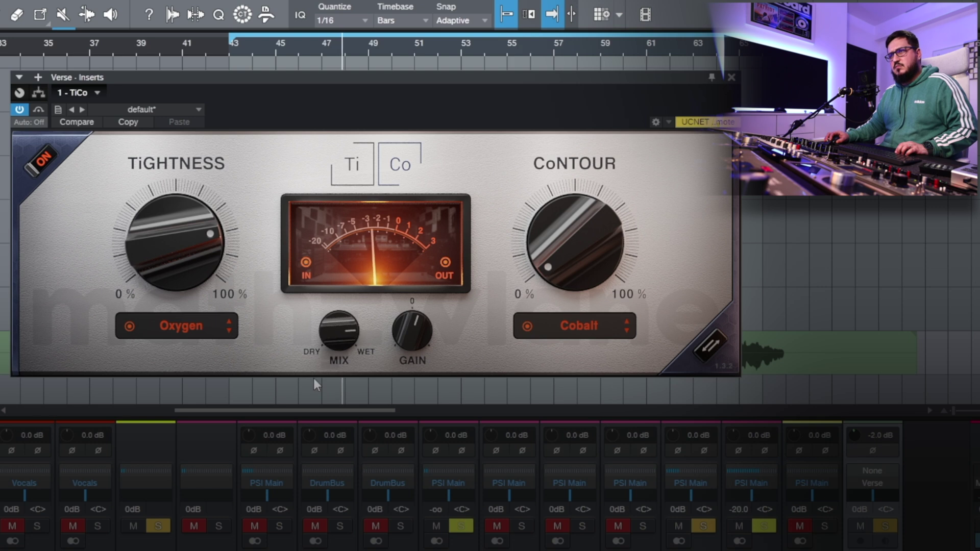
left_click(41, 163)
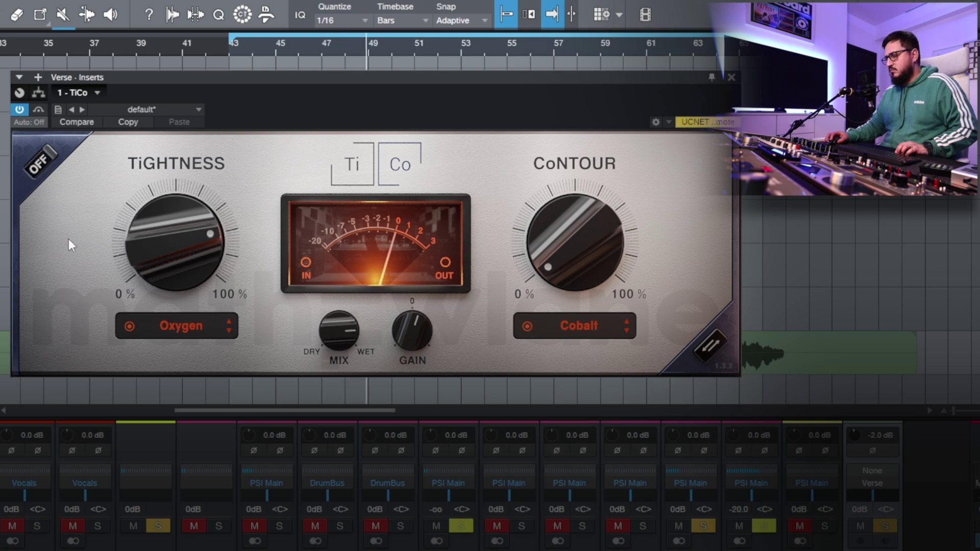
left_click(37, 166)
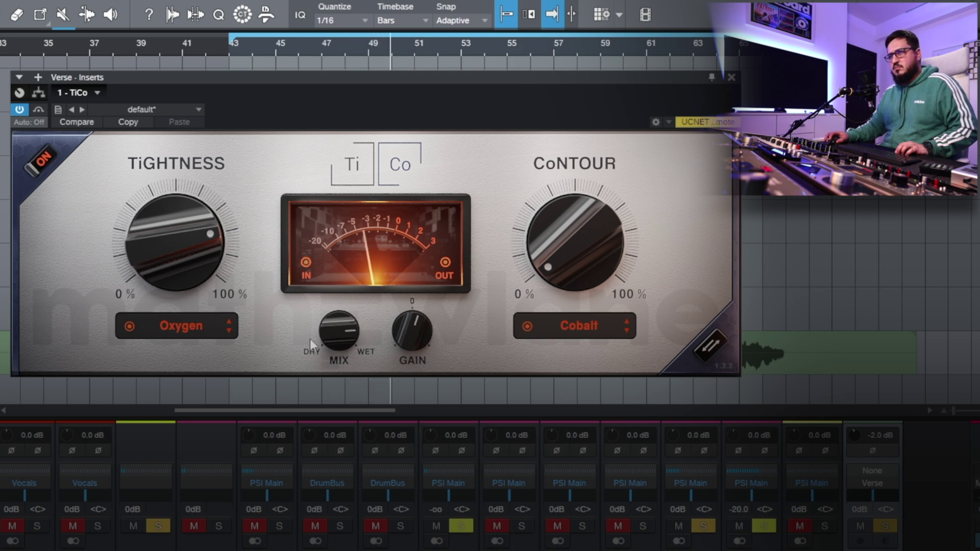
Step: Switch the Tightness mode to Hydrogen, with Tightness at 100% and Mix fully wet
left_click_drag(202, 258, 202, 249)
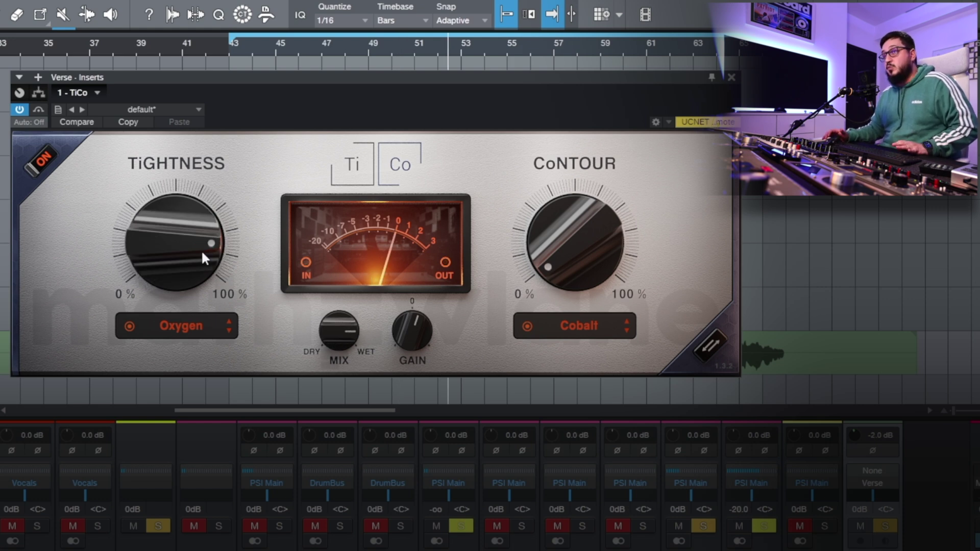
left_click_drag(201, 250, 162, 303)
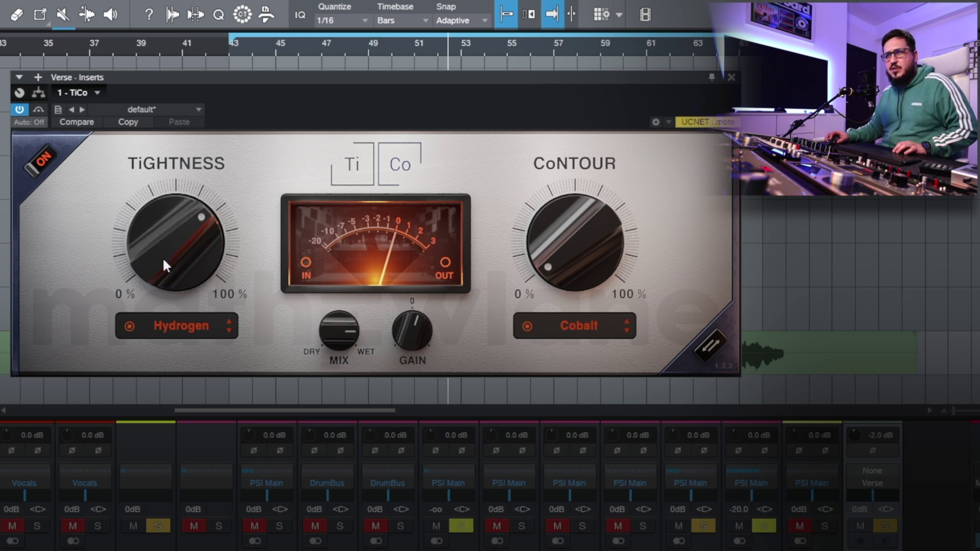
left_click_drag(162, 257, 149, 69)
left_click_drag(339, 331, 333, 244)
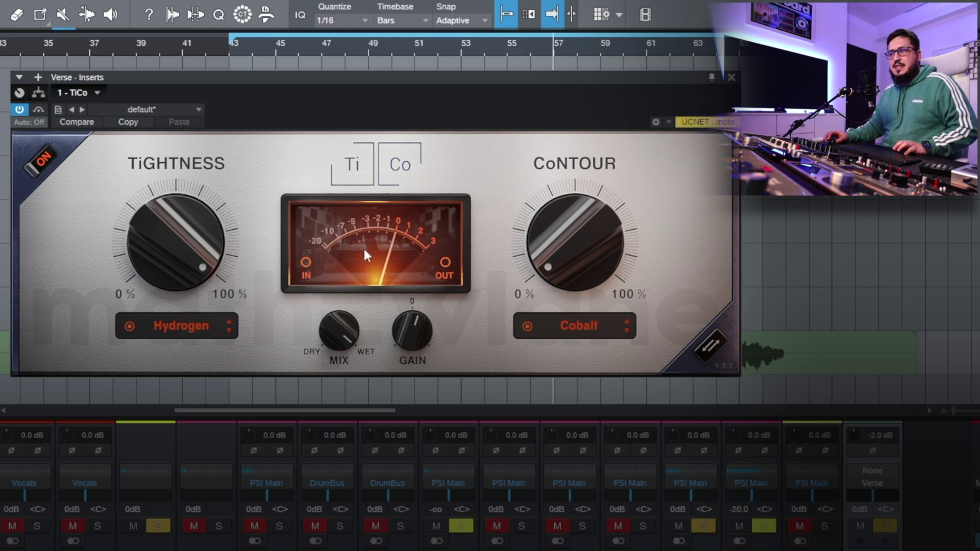
Step: Try Tightness amounts between about 85% and 90% with the Hydrogen mode
left_click_drag(168, 256, 167, 306)
left_click_drag(175, 250, 152, 217)
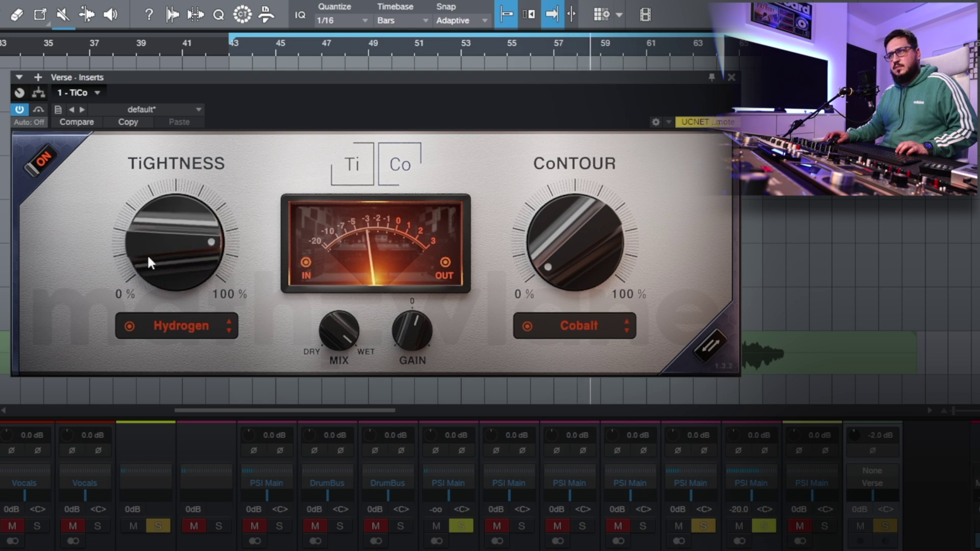
left_click_drag(148, 260, 157, 241)
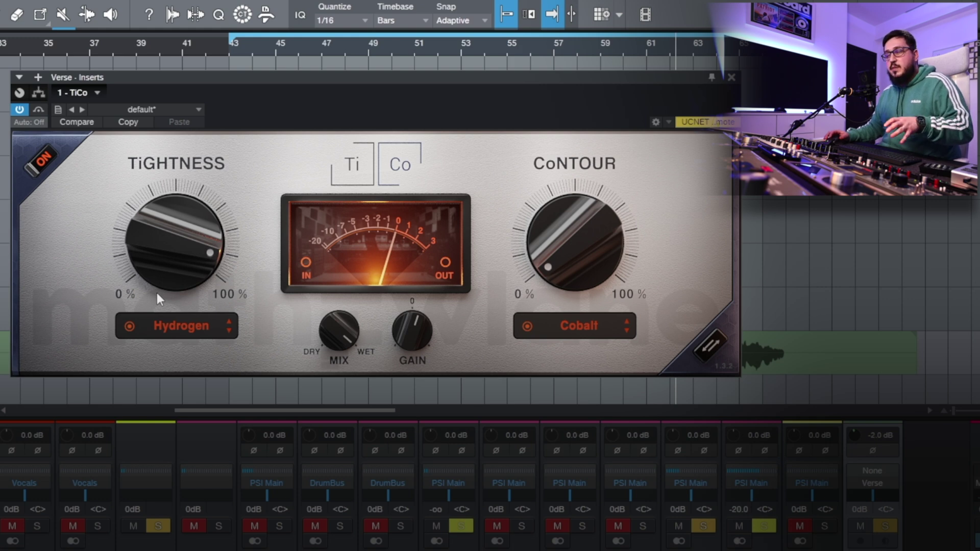
left_click_drag(159, 263, 158, 256)
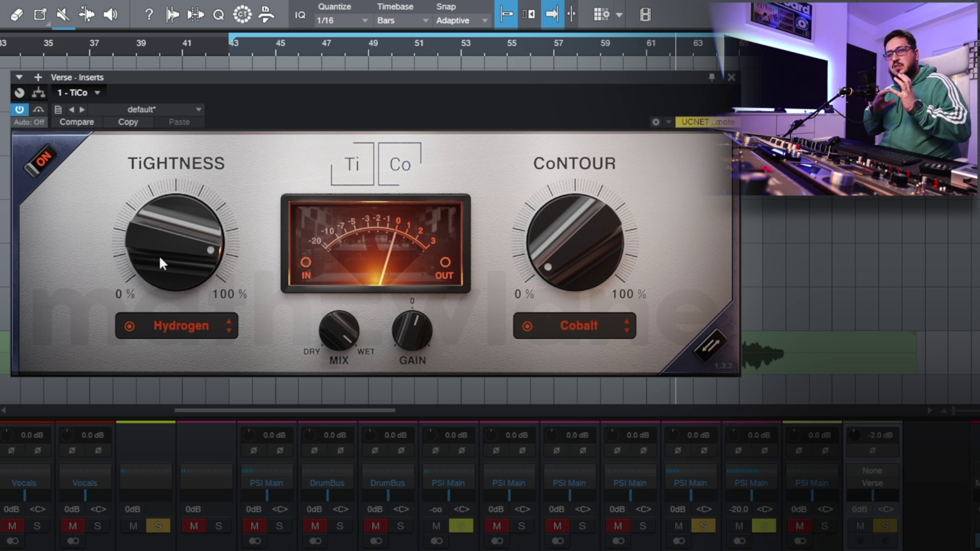
left_click_drag(160, 258, 159, 276)
Step: Switch the Tightness mode to Nitrogen and raise its amount to 100%
left_click(197, 327)
left_click(145, 348)
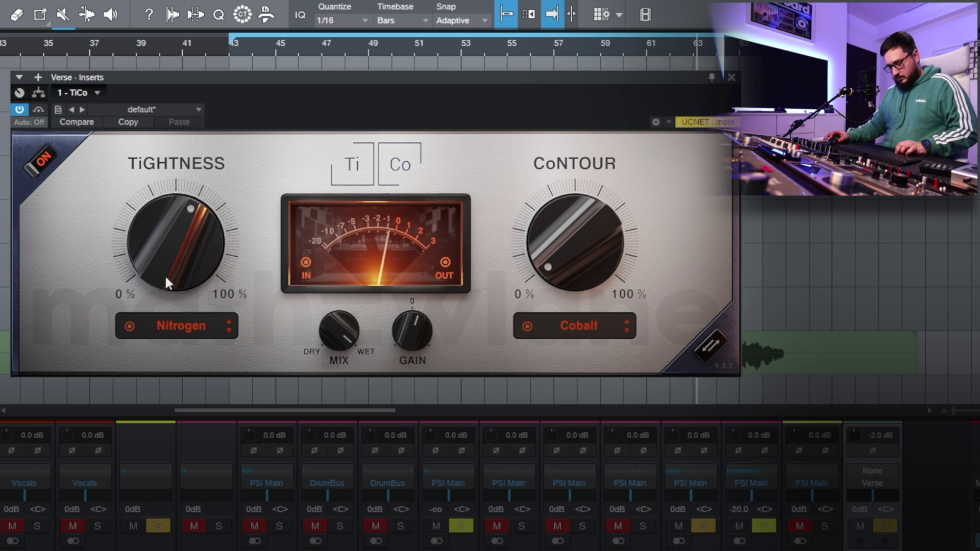
left_click_drag(164, 262, 171, 63)
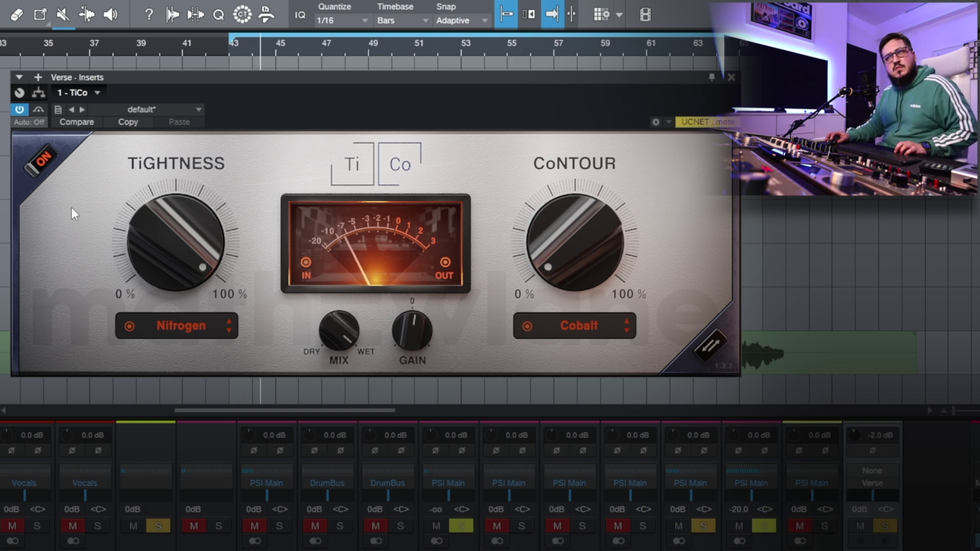
Step: Compare the Nitrogen sound against the bypassed plug-in and raise the Gain above 0
left_click(41, 162)
left_click(47, 199)
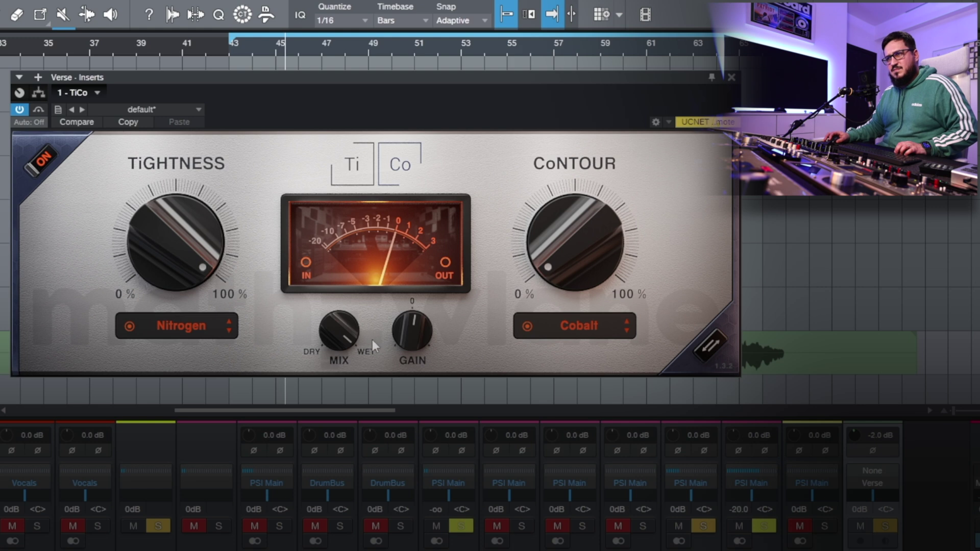
scroll(411, 335, "up", 2)
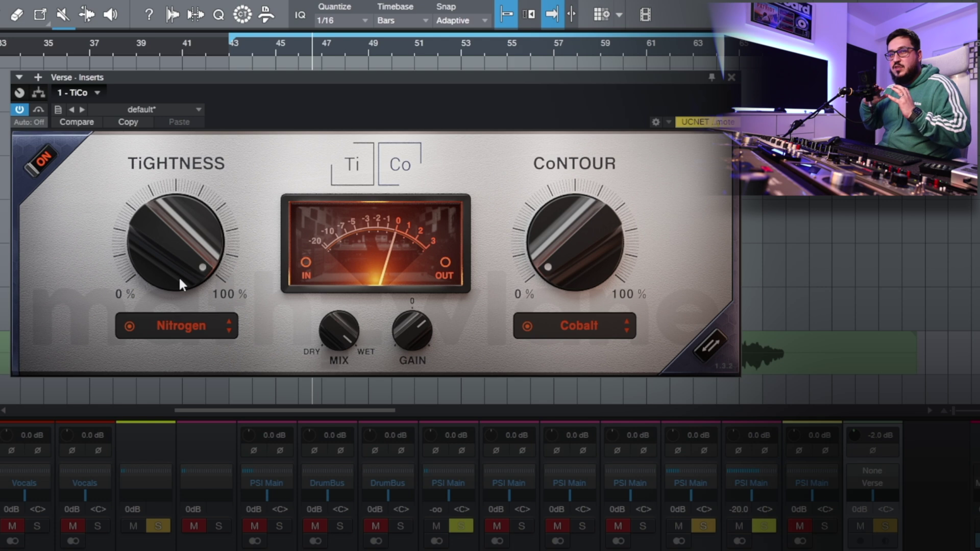
Step: Set Tightness to about 85% and Mix slightly below fully wet, comparing the Nitrogen sound against the bypassed plug-in
mouse_move(181, 262)
left_mouse_down()
mouse_move(167, 287)
mouse_move(174, 250)
left_mouse_up()
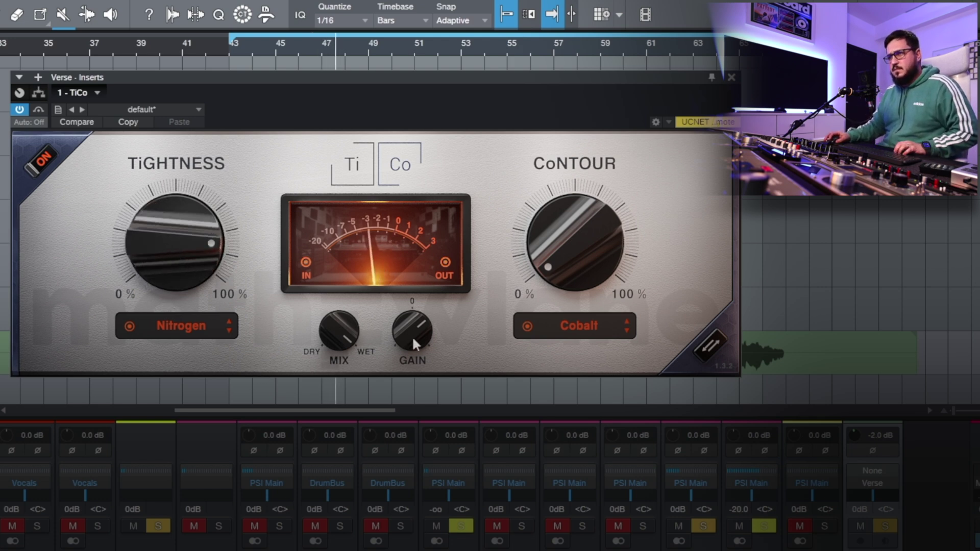
left_click_drag(336, 352, 333, 338)
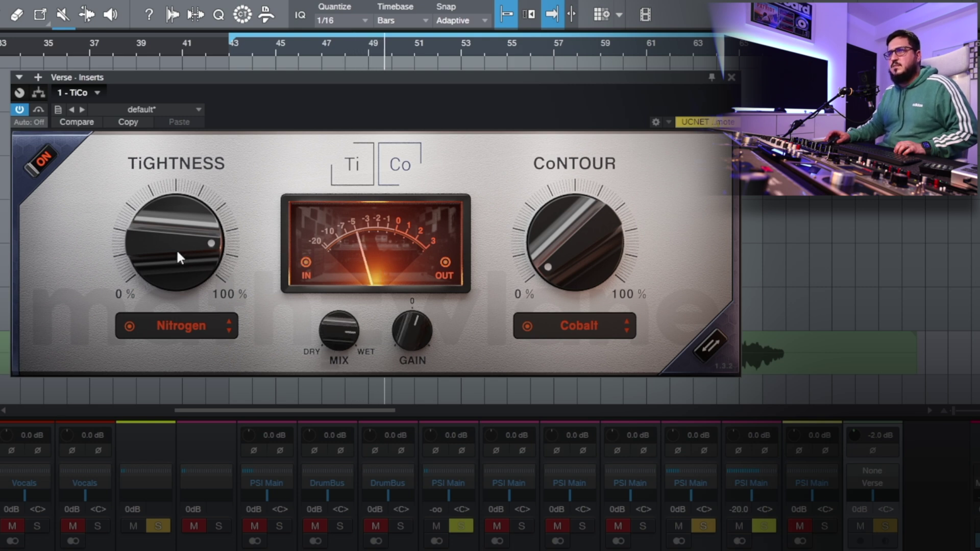
scroll(176, 249, "up", 3)
left_click(40, 162)
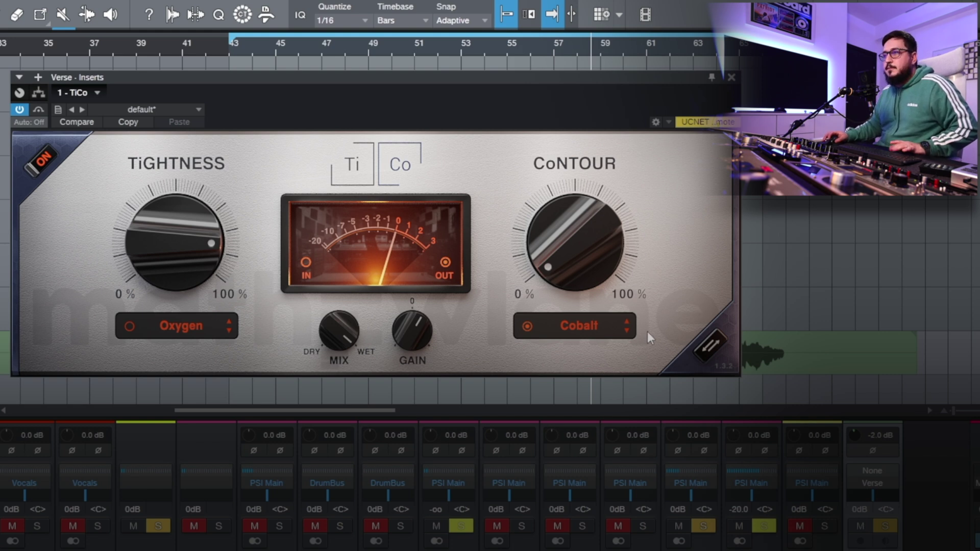
Step: Try the Cobalt Contour at about 30% and 85%, reset Gain to 0, and bring Contour up to 100%
left_click_drag(567, 280, 565, 249)
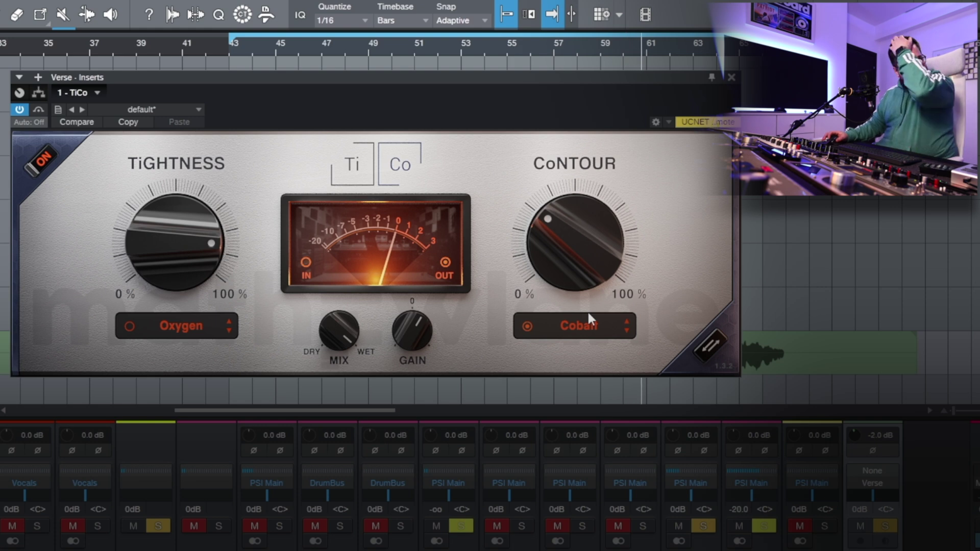
double_click(407, 338)
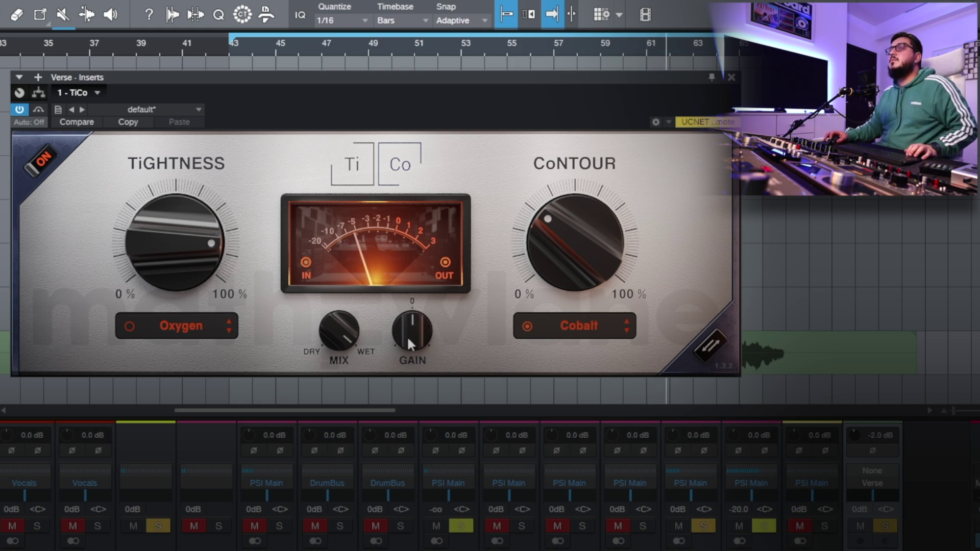
left_click_drag(564, 266, 562, 249)
scroll(562, 250, "up", 10)
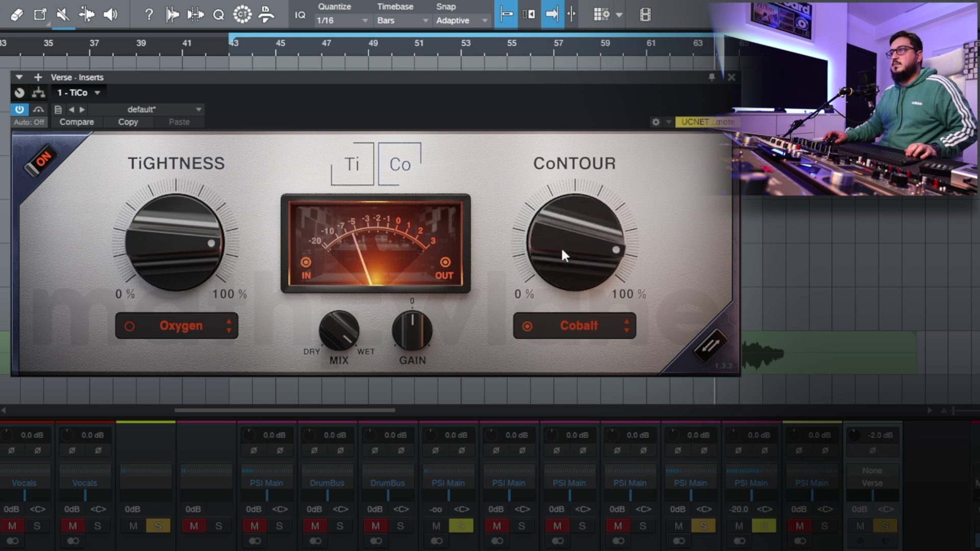
scroll(562, 247, "up", 3)
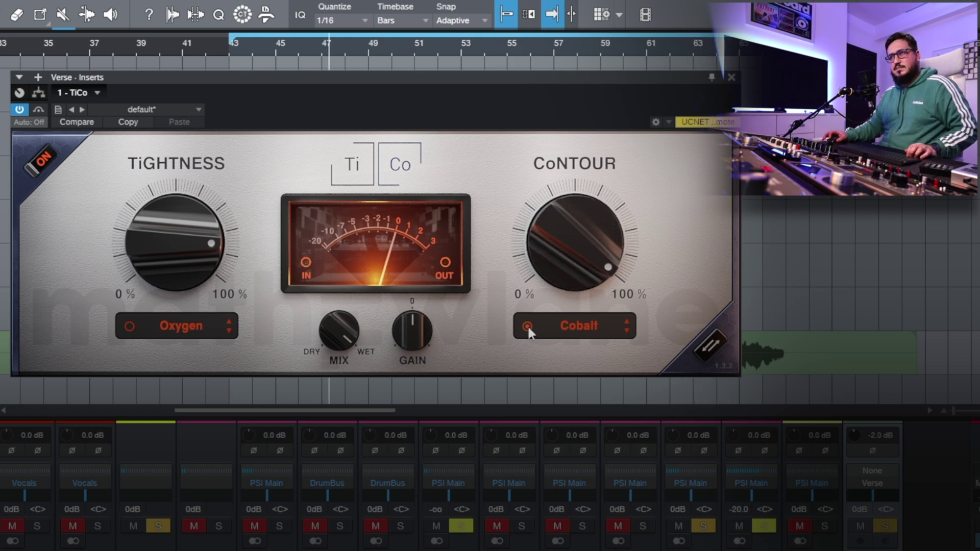
Step: Audition the Co Air Contour mode at 100%, followed by the Co Fire mode
left_click(553, 338)
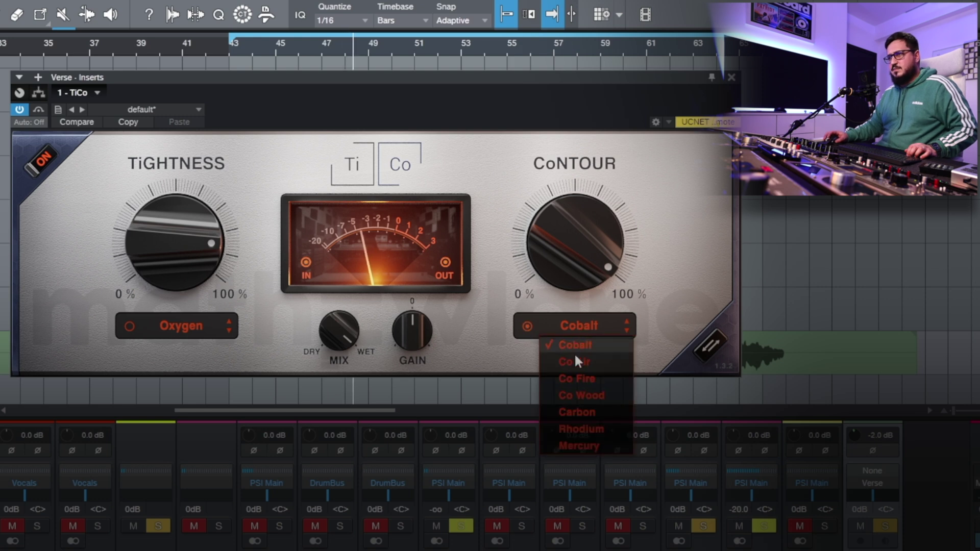
left_click(556, 361)
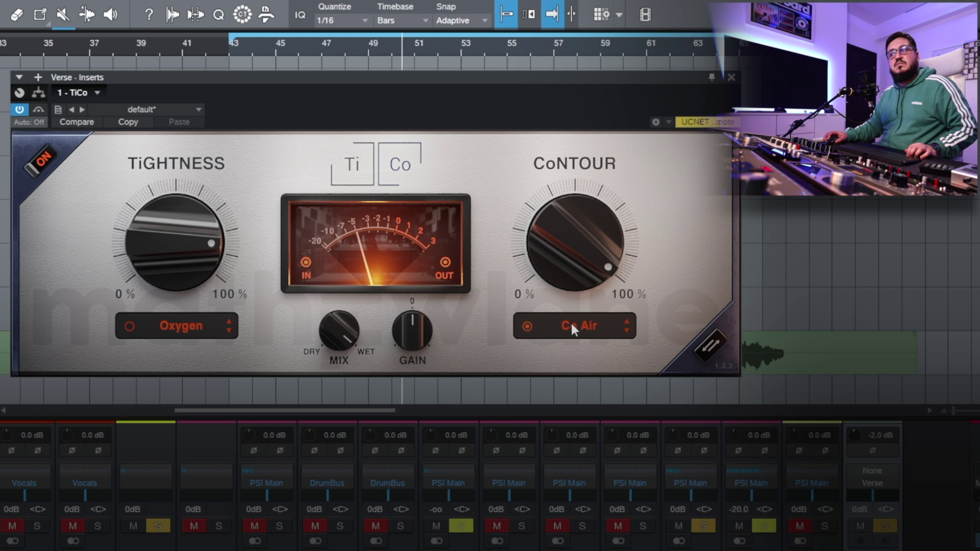
left_click(571, 322)
left_click(572, 364)
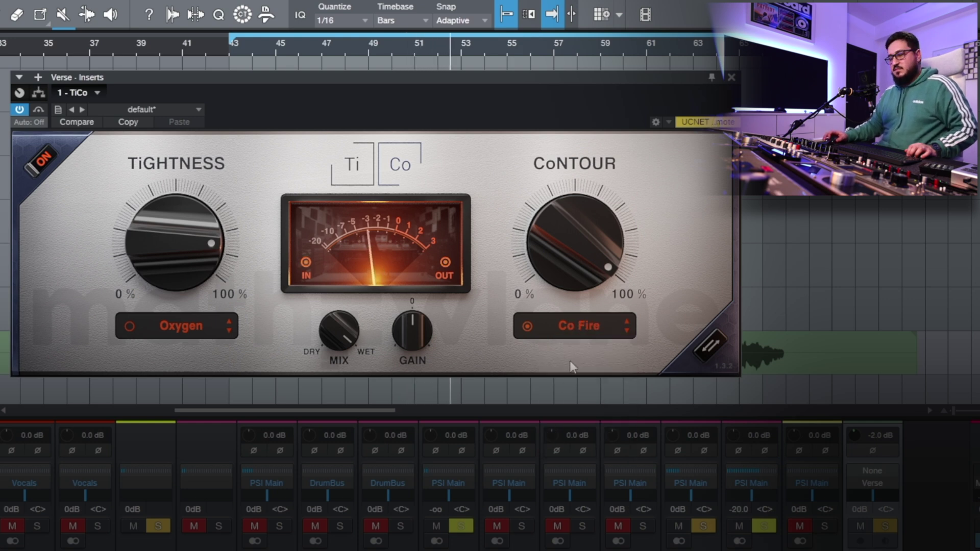
Step: Try the Co Fire Contour amount at about 85% and return it to 100%
left_click(571, 327)
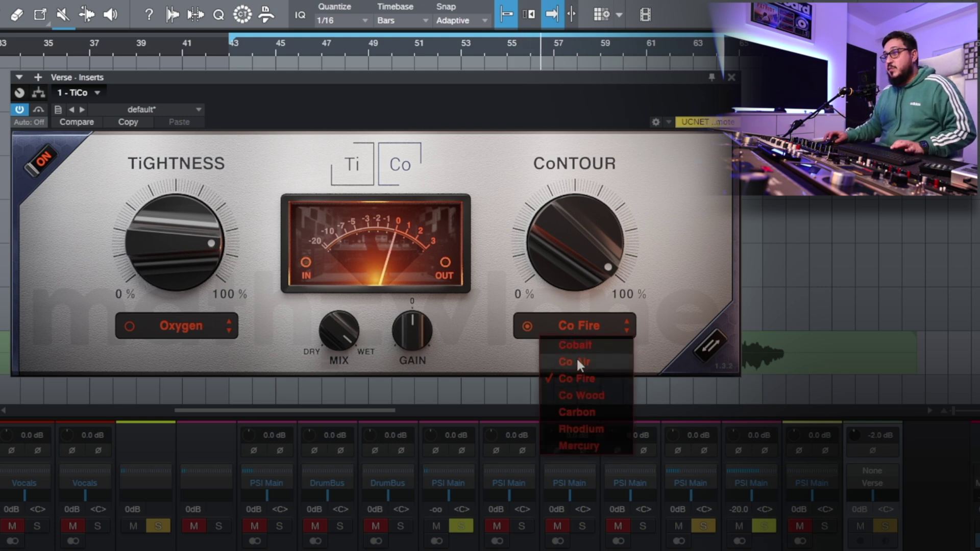
left_click(665, 280)
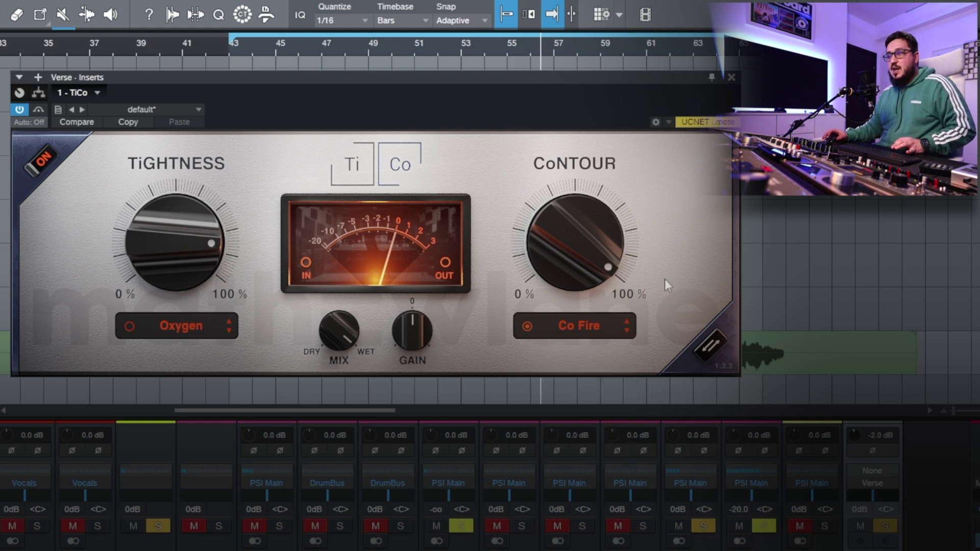
left_click(575, 220)
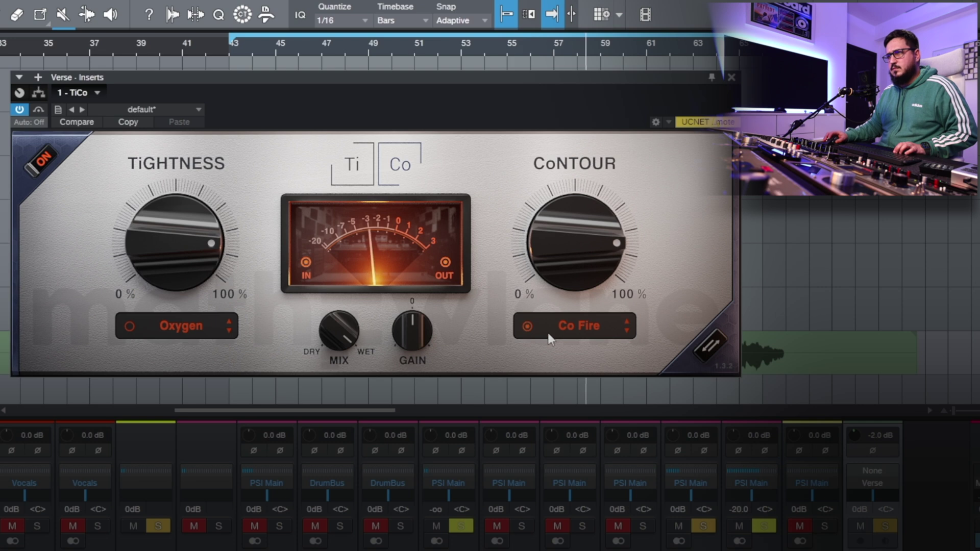
left_click(580, 325)
left_click(541, 290)
left_click_drag(540, 290, 557, 135)
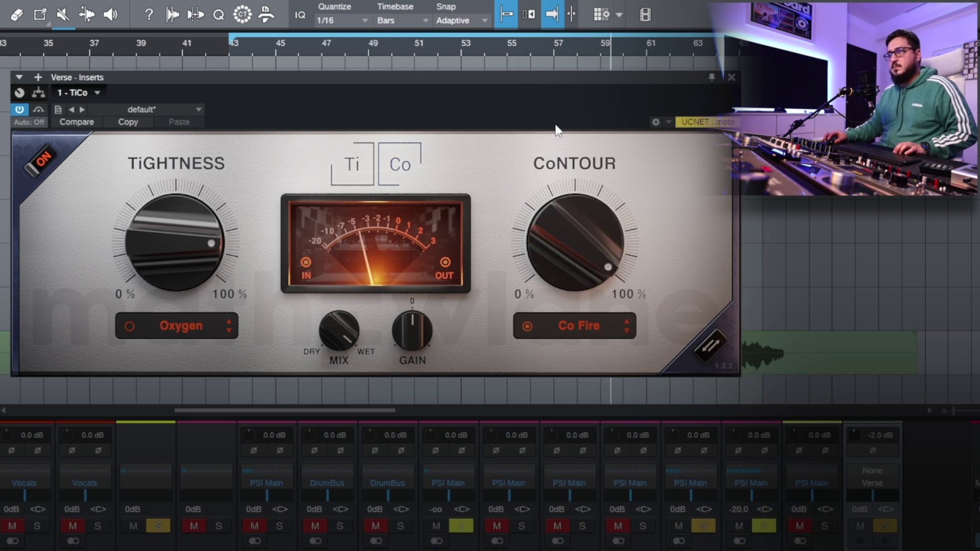
left_click(562, 332)
left_click(507, 335)
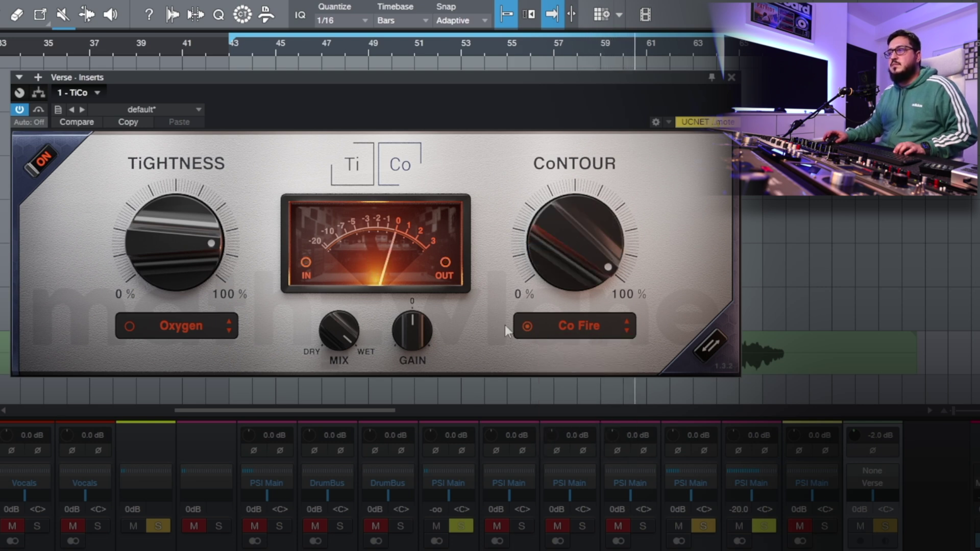
Step: Switch the Contour mode to Co Wood and sweep its amount
left_click(562, 321)
left_click(573, 394)
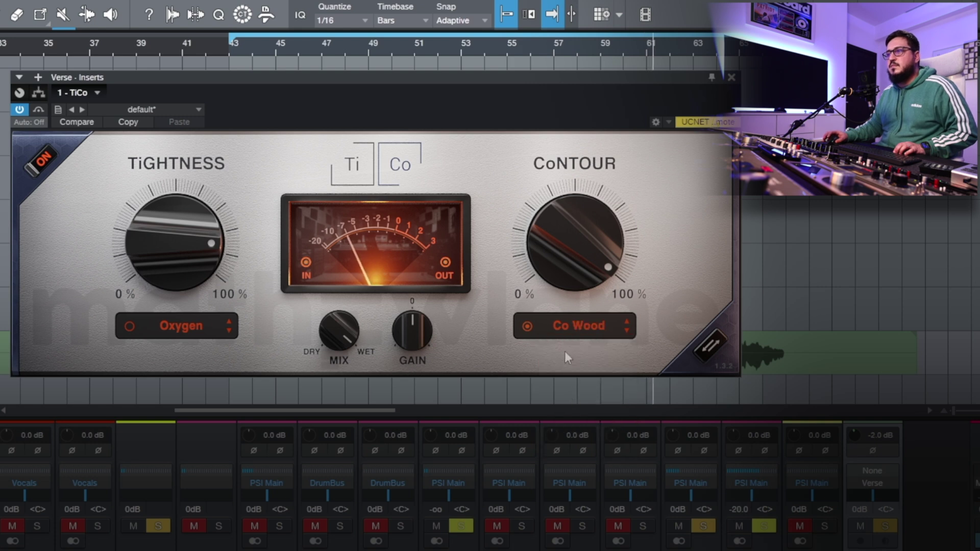
left_click_drag(574, 283, 516, 87)
Step: Audition the Carbon Contour mode, followed by Rhodium, sweeping the Rhodium amount and leaving it at 100%
left_click(582, 330)
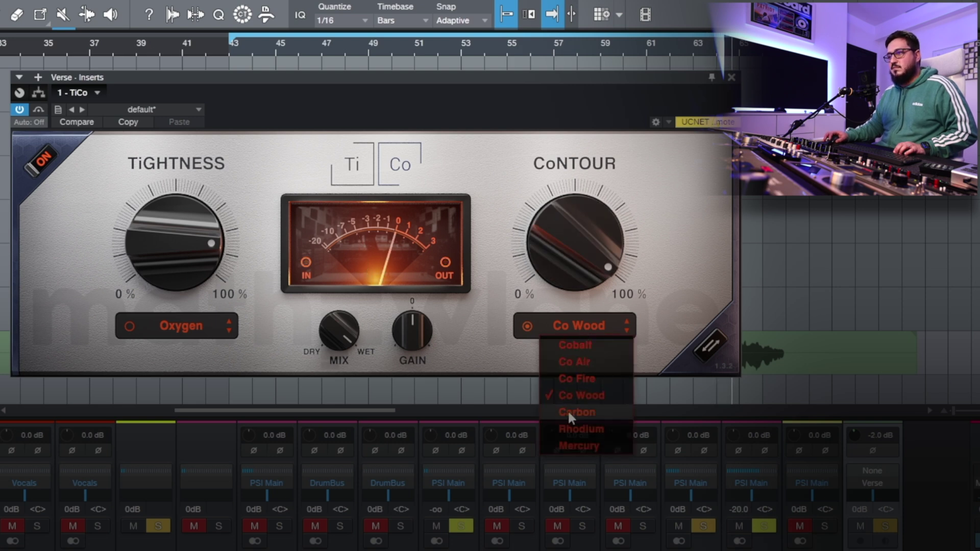
left_click(568, 409)
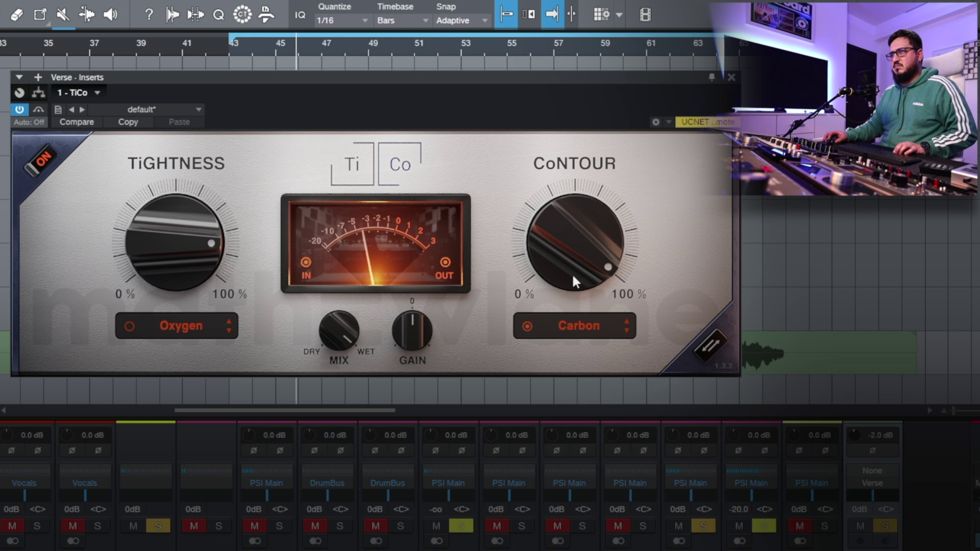
left_click(571, 327)
left_click(563, 428)
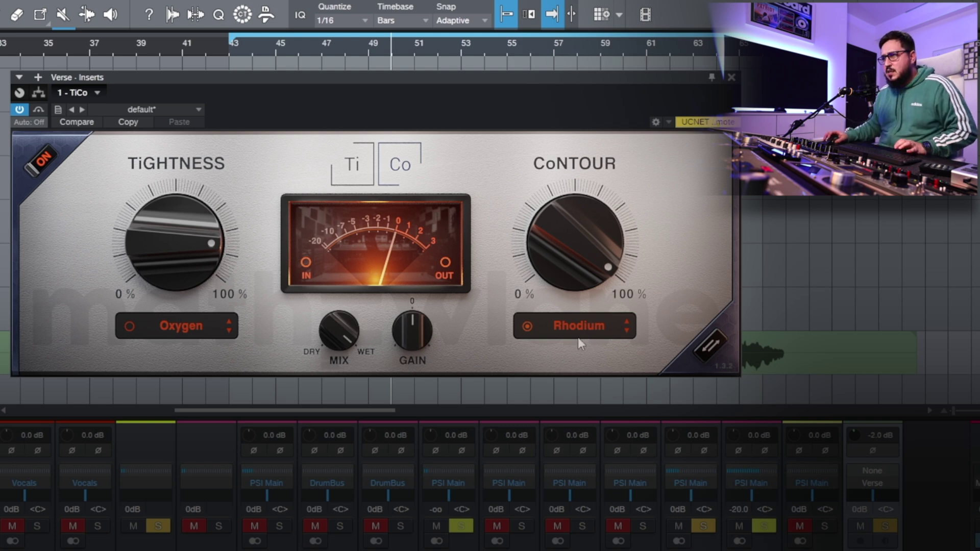
left_click_drag(580, 246, 517, 544)
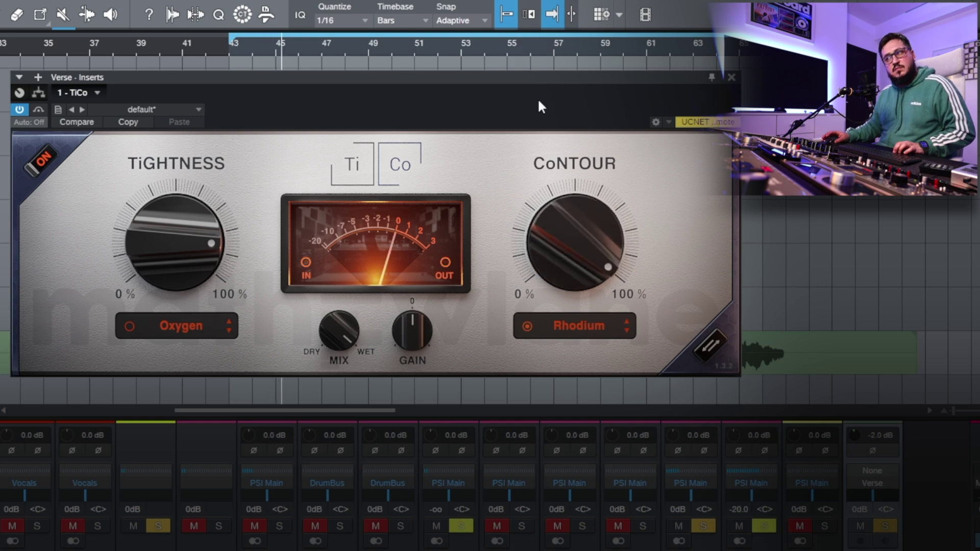
Step: Switch the Contour mode to Mercury and adjust its amount to about 85%
left_click(565, 329)
left_click(560, 440)
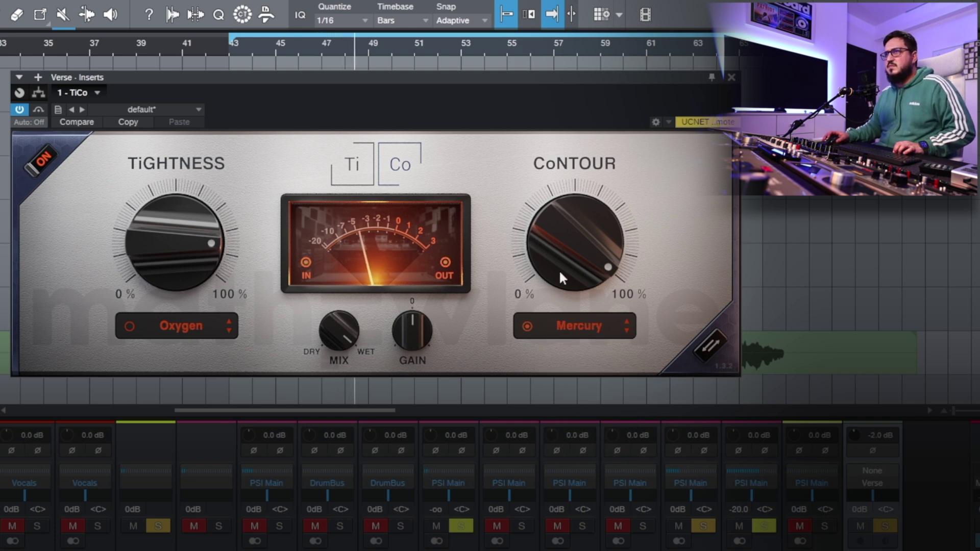
left_click_drag(580, 247, 568, 287)
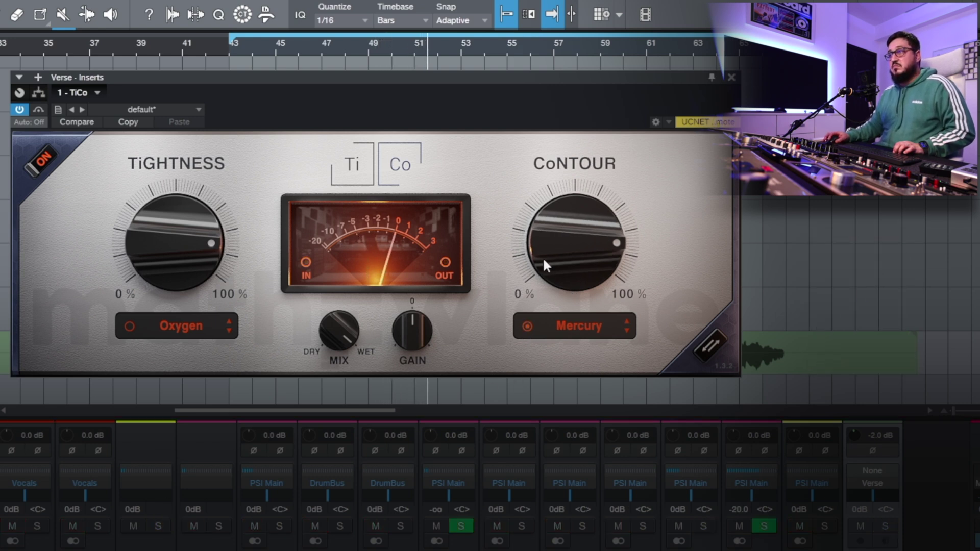
left_click_drag(545, 293, 547, 275)
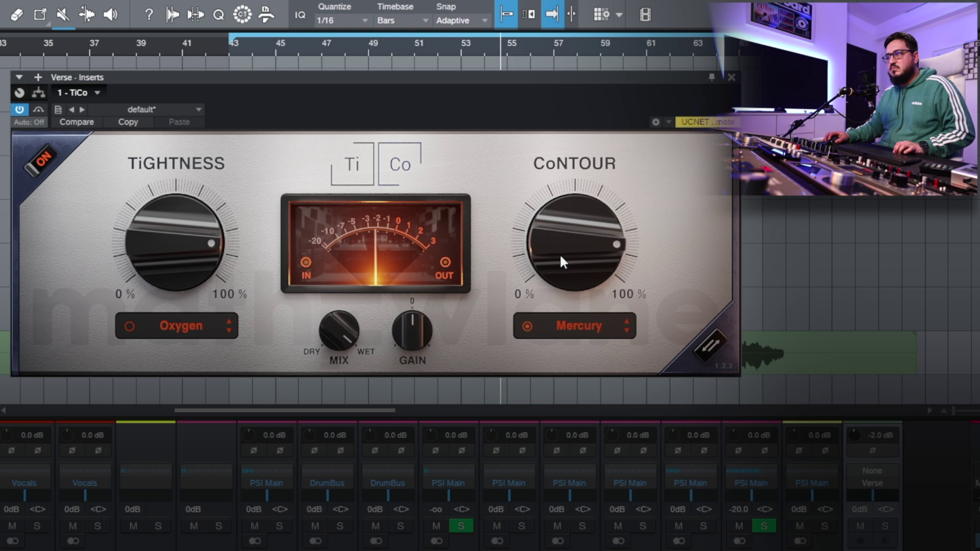
left_click_drag(560, 258, 562, 261)
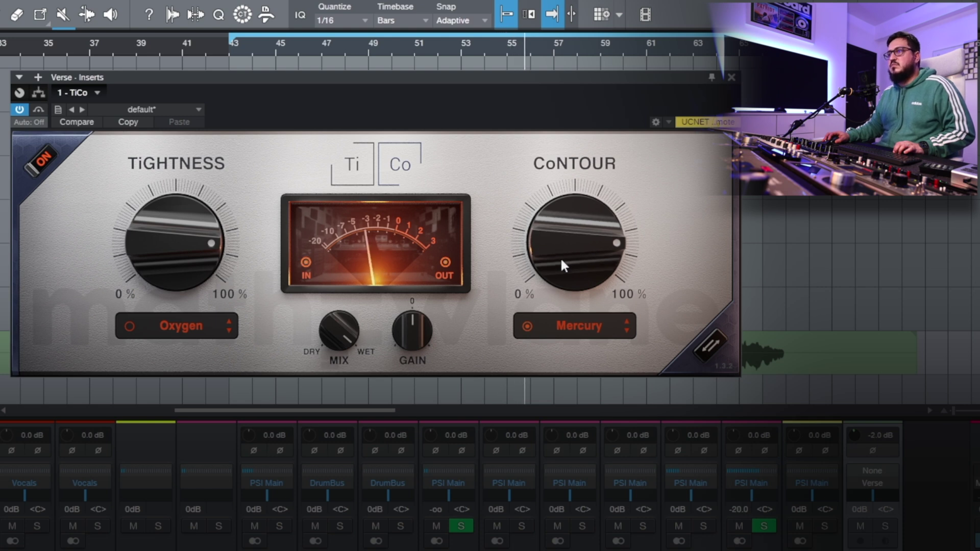
Step: Switch the Contour mode back to Rhodium at about 85% and raise Gain slightly above 0
left_click(577, 325)
left_click(570, 429)
left_click(556, 326)
left_click(552, 427)
left_click_drag(551, 238, 552, 229)
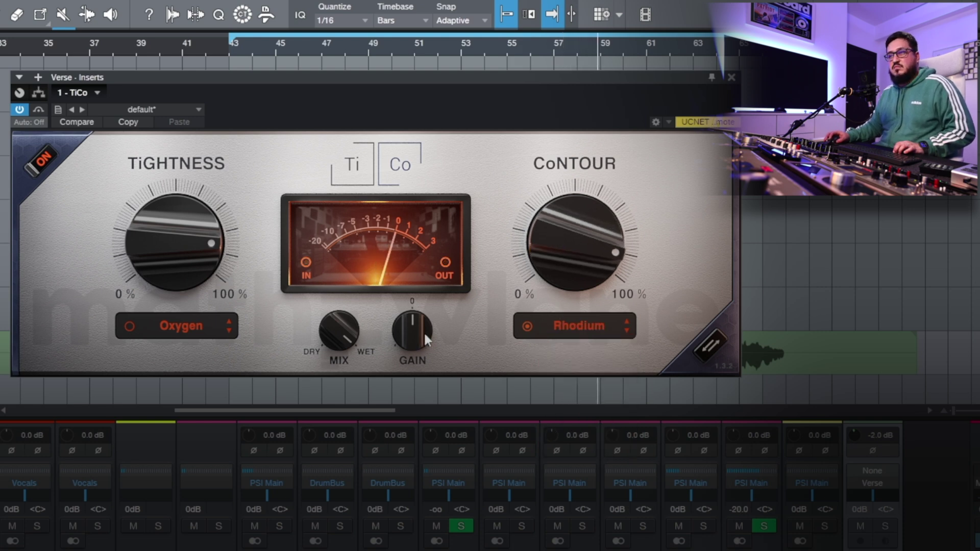
scroll(424, 333, "up", 2)
left_click_drag(577, 239, 575, 255)
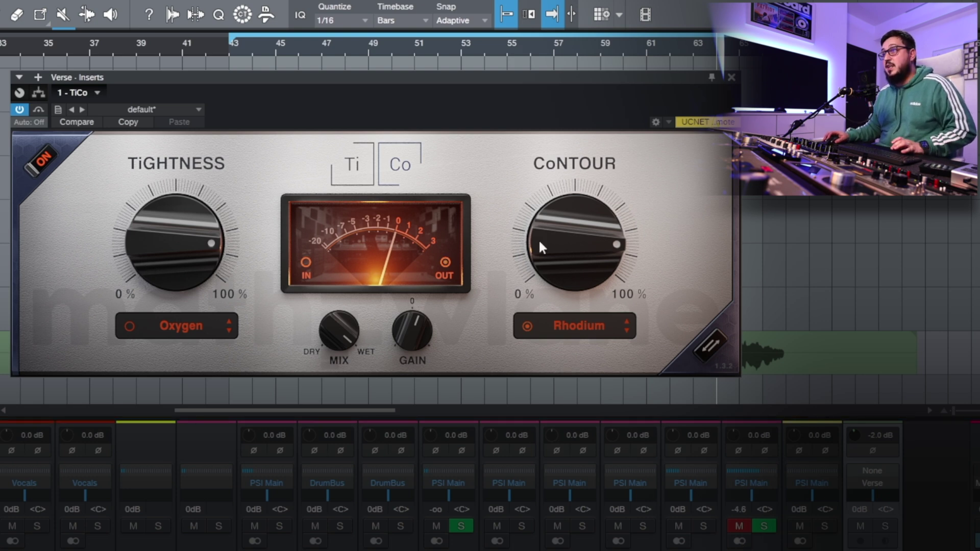
Step: Solo the channel beside Vocals and raise both the Oxygen Tightness and Rhodium Contour amounts to 100%
left_click(158, 526)
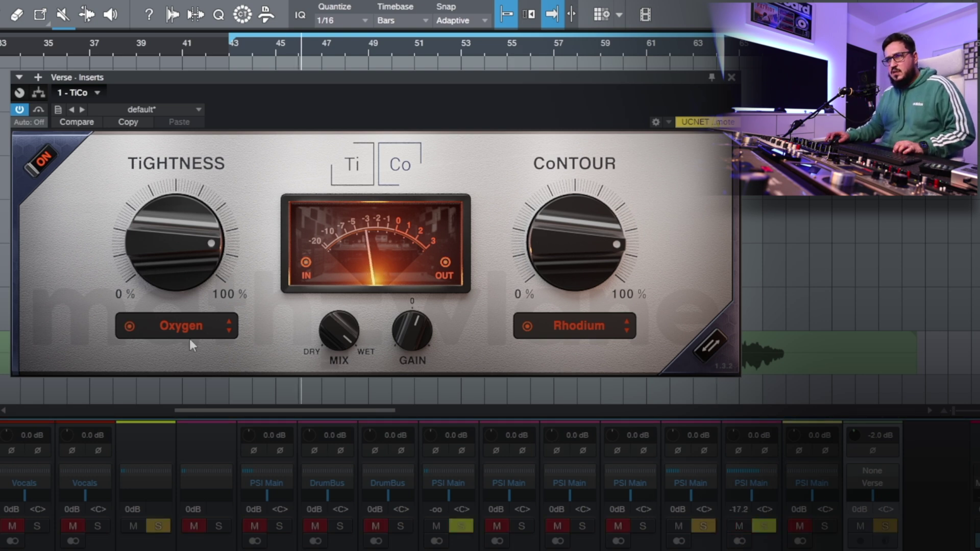
left_click_drag(536, 276, 534, 347)
left_click_drag(157, 259, 158, 249)
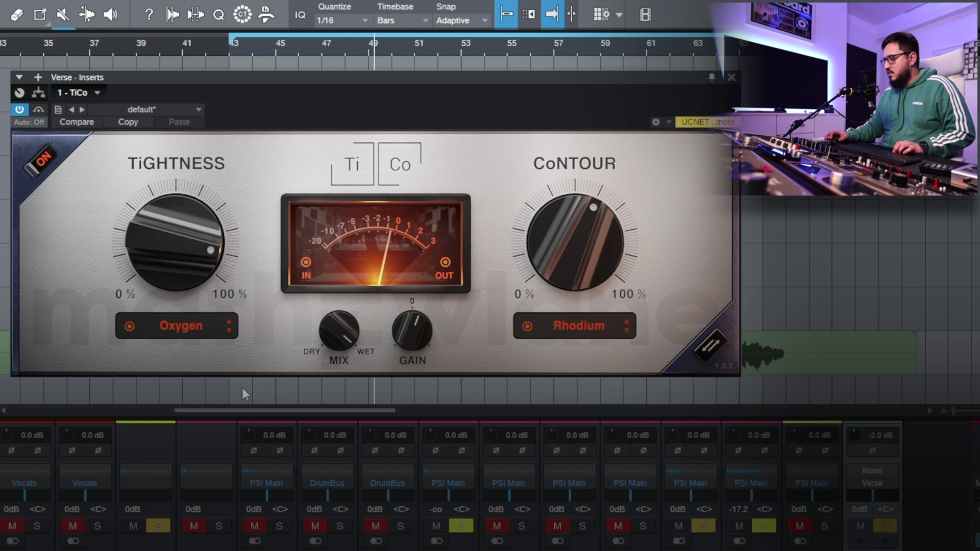
left_click_drag(204, 250, 273, 328)
left_click_drag(587, 291, 591, 250)
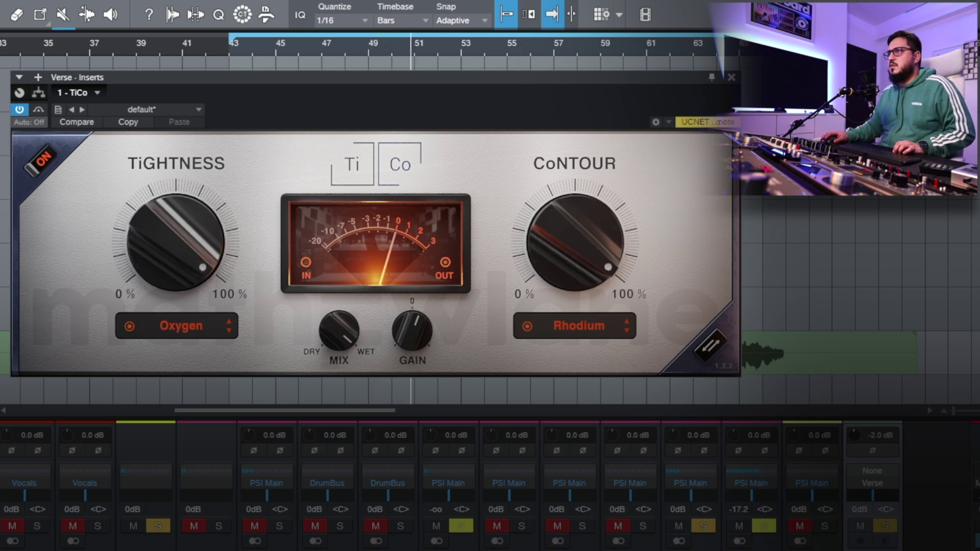
Step: Toggle the swapped order of Tightness and Contour to compare both orders during playback
left_click(711, 347)
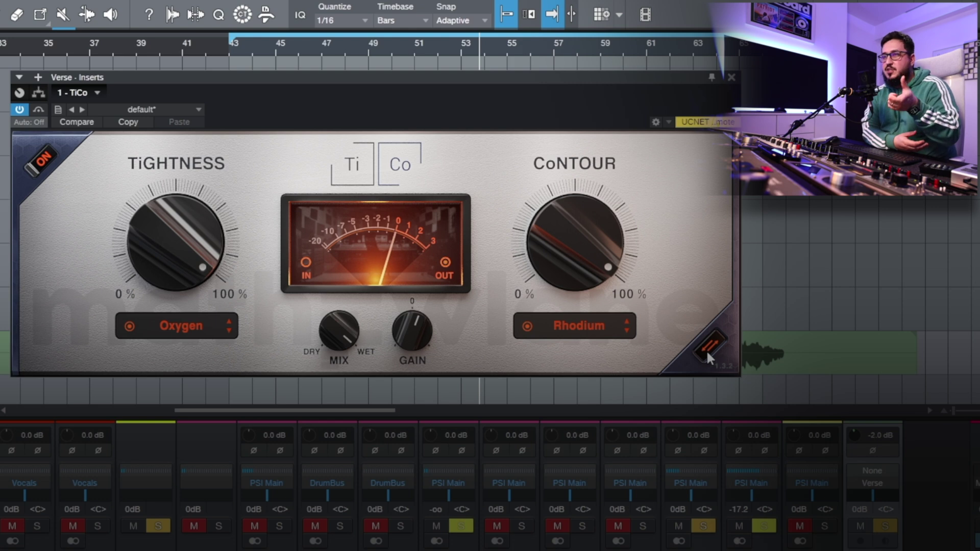
key("space")
key("space")
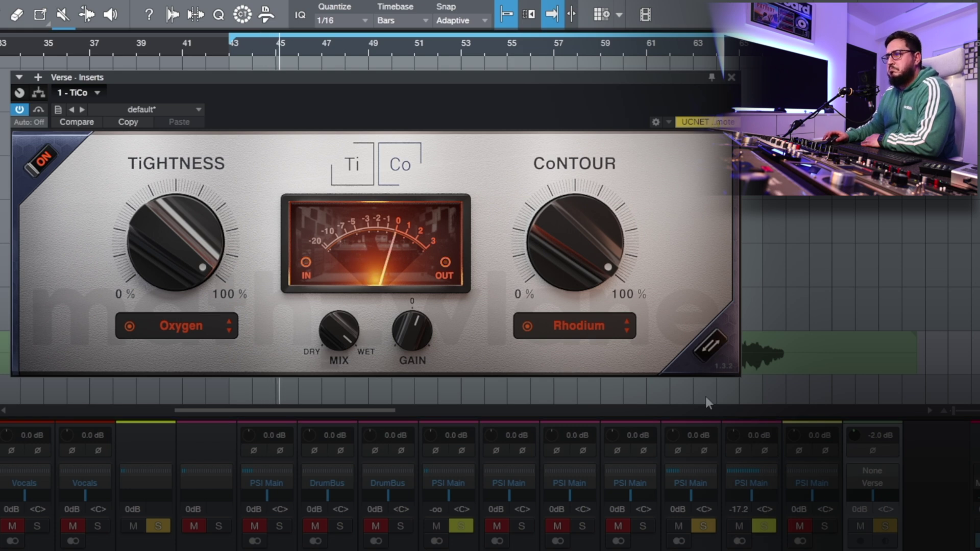
Step: Swap the Tightness and Contour order and switch the Contour mode to Cobalt
left_click(707, 357)
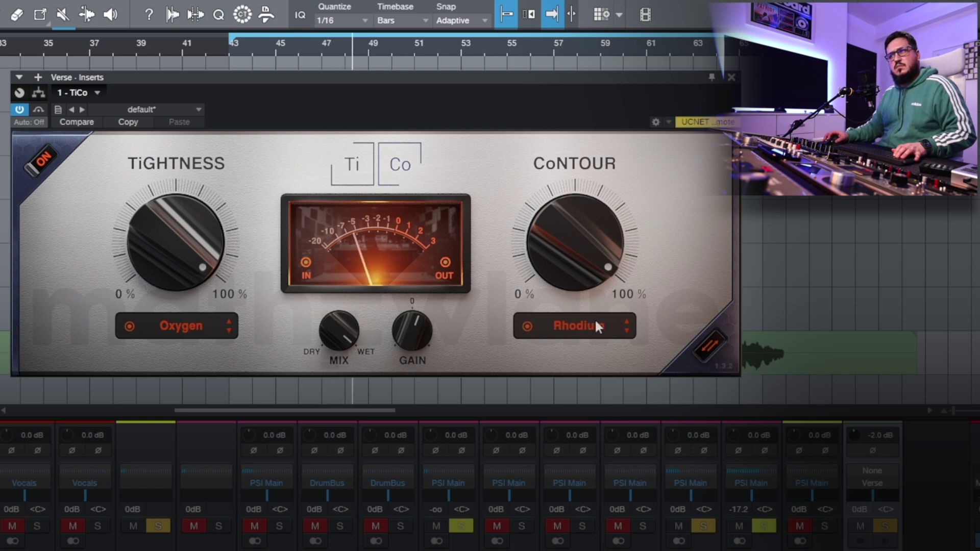
left_click(563, 321)
left_click(574, 342)
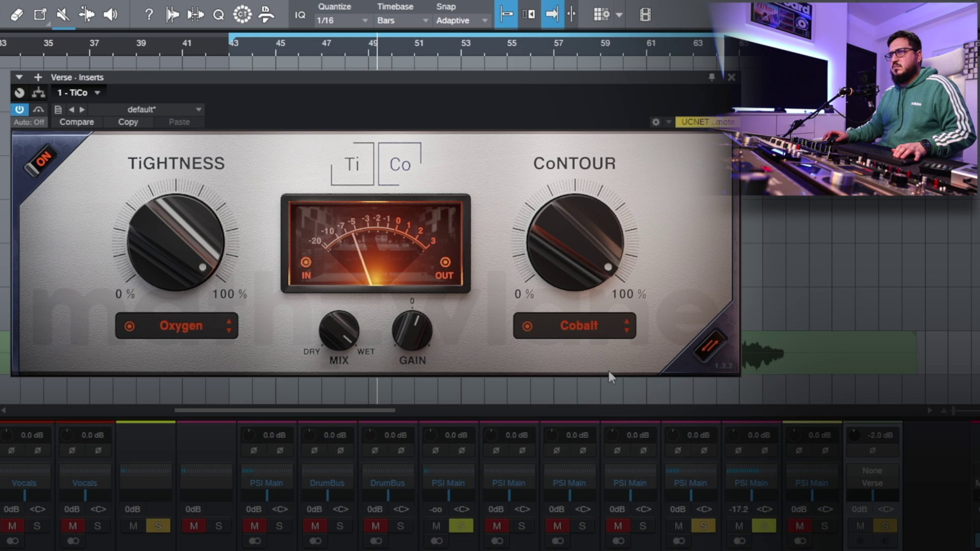
Step: Switch the Contour mode to Co Fire, audition it and stop playback
left_click(566, 327)
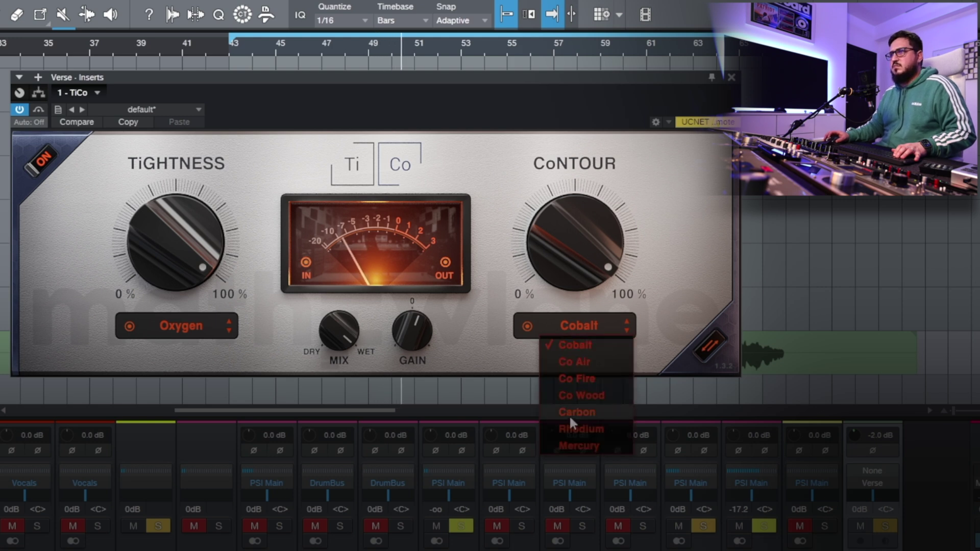
left_click(566, 377)
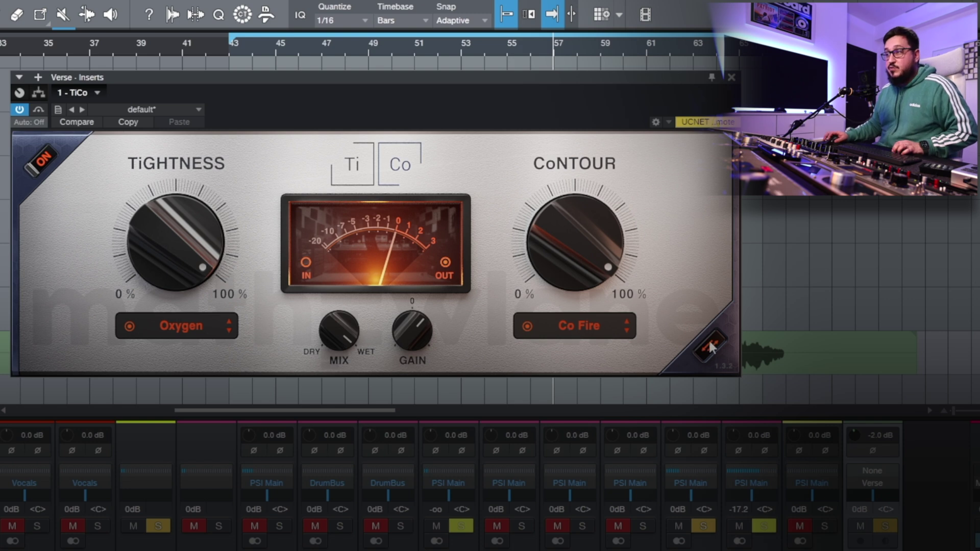
key("space")
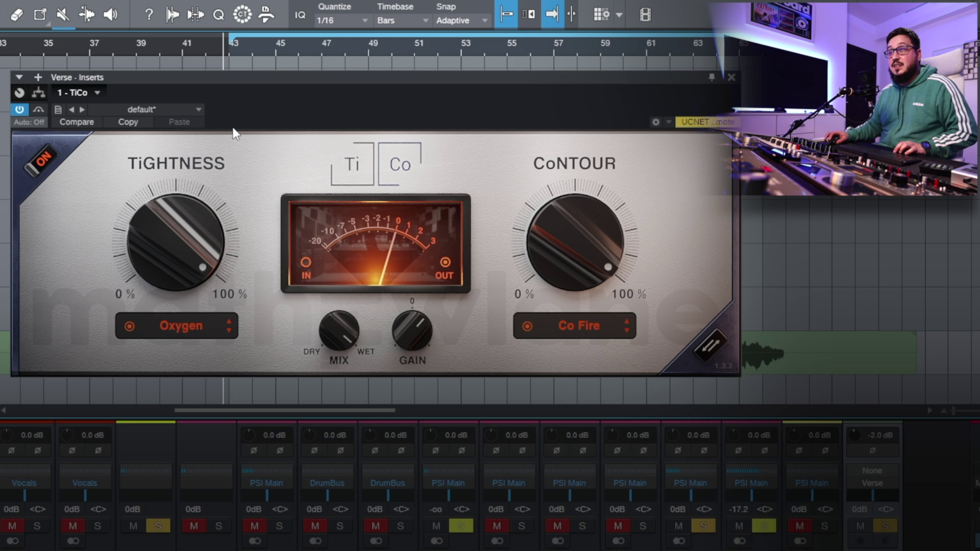
Step: Lower the Oxygen Tightness amount to about 85% and switch the Contour mode to Co Air
left_click_drag(177, 290, 159, 301)
left_click(578, 335)
left_click(577, 360)
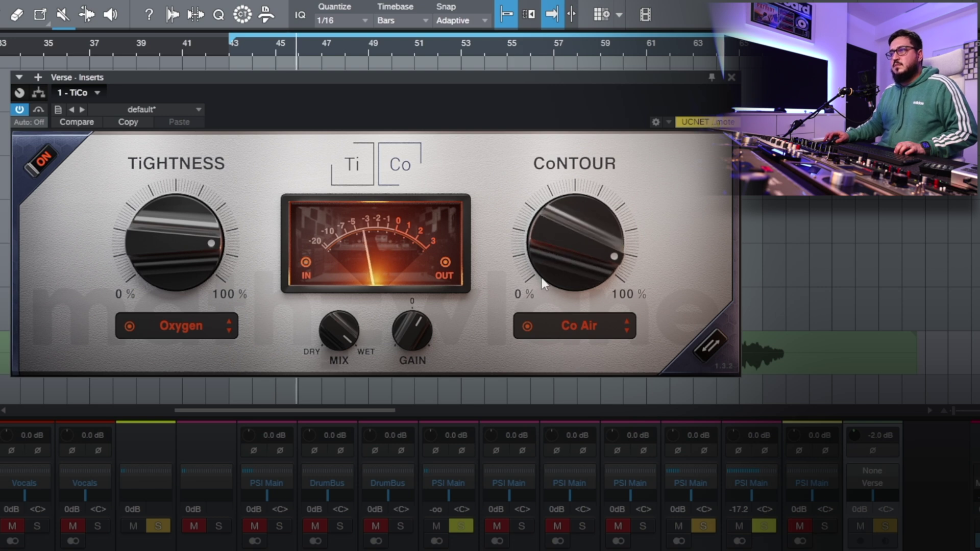
Step: Switch the Contour mode to Carbon and raise the Oxygen Tightness amount to 100%
left_click(580, 330)
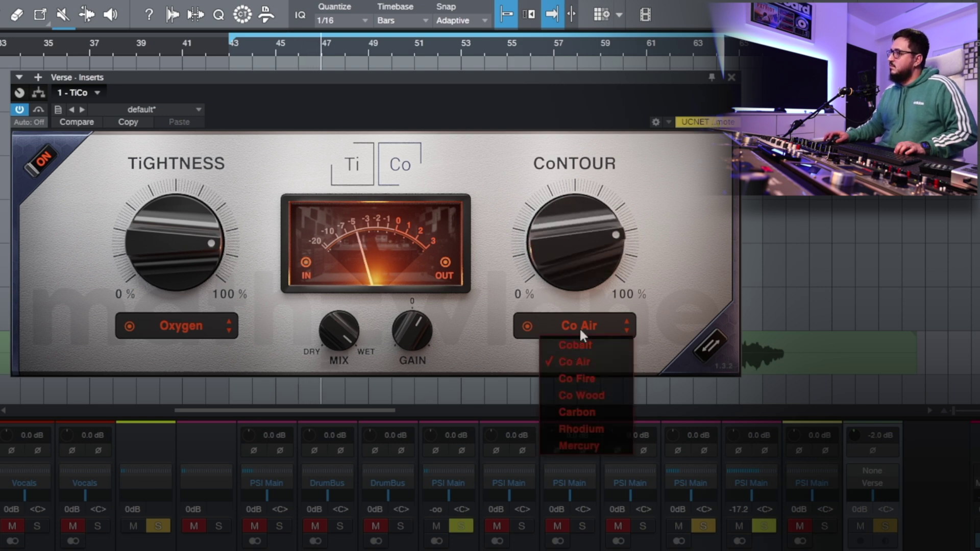
left_click(577, 413)
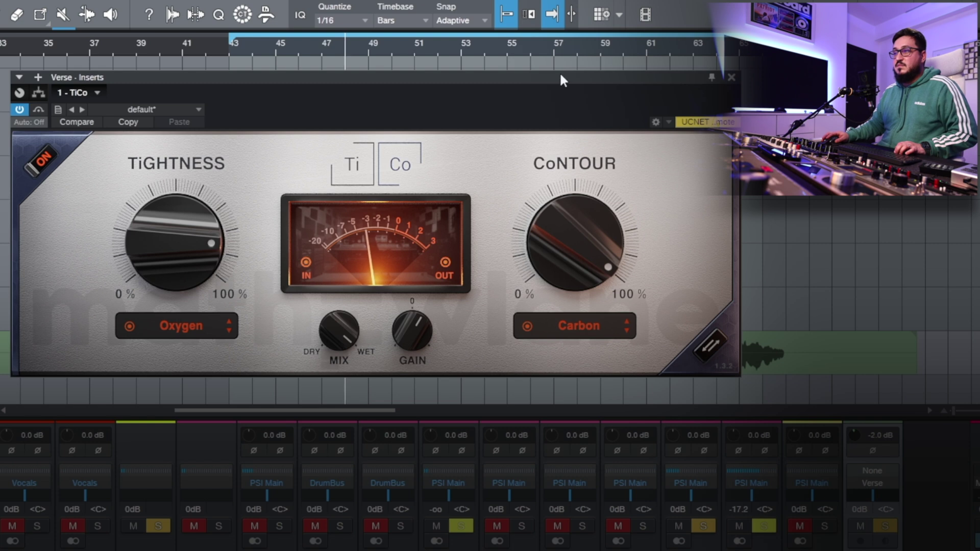
left_click_drag(182, 265, 157, 142)
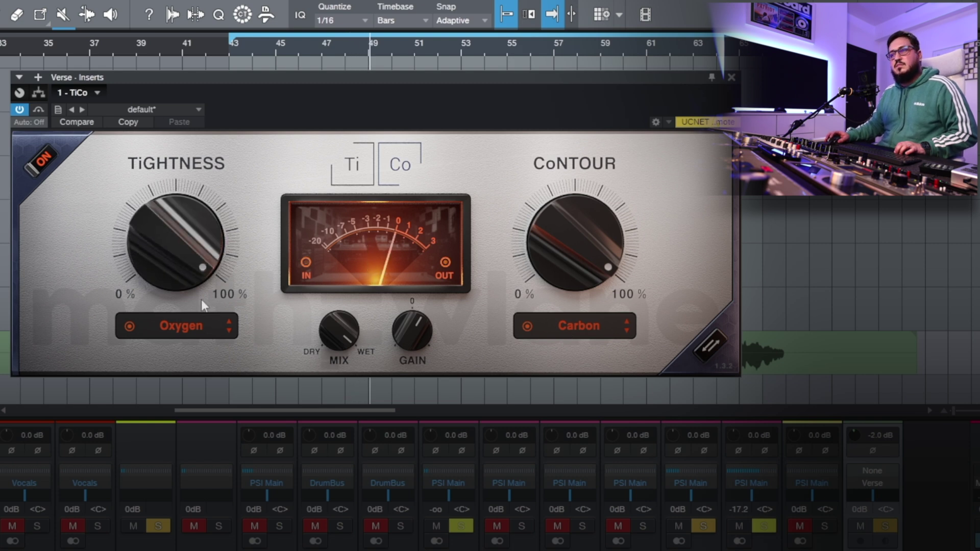
Step: Switch the Tightness mode to Ti Smash, compensating with Gain well above 0 and a slightly lower Mix
left_click(189, 327)
left_click(185, 394)
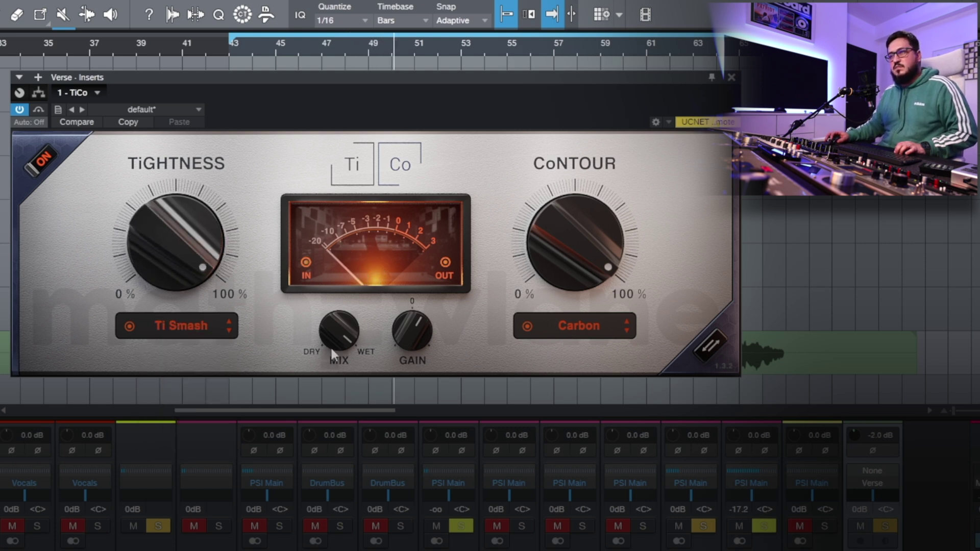
left_click_drag(401, 327, 409, 326)
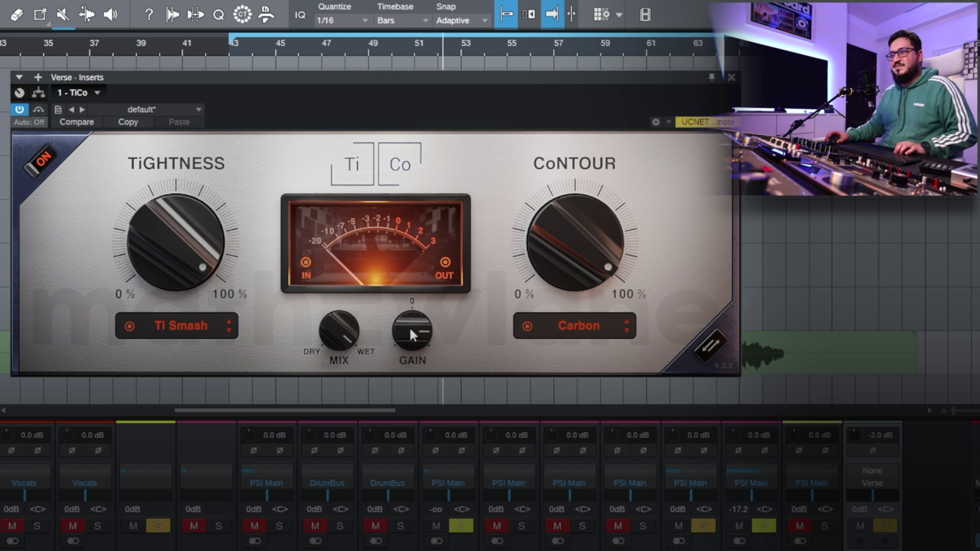
left_click_drag(327, 338, 326, 334)
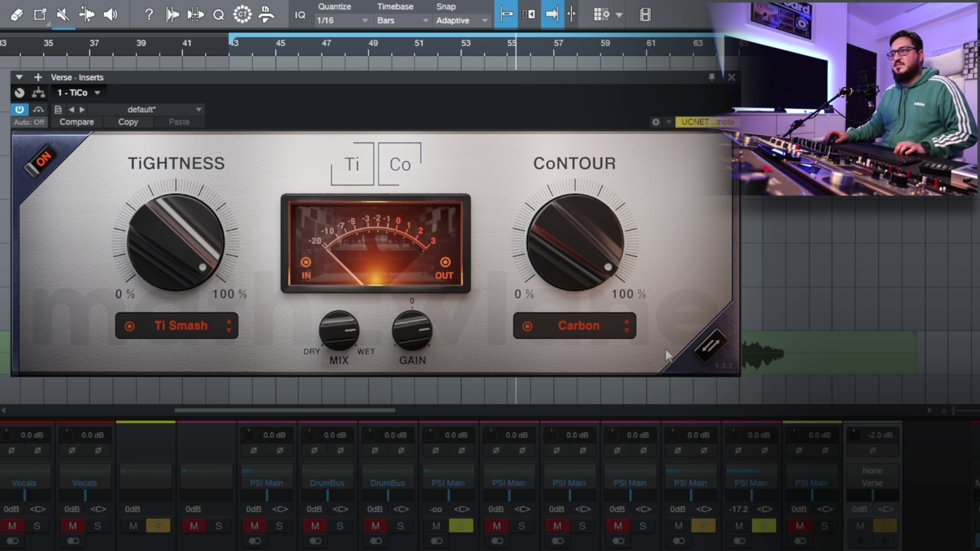
Step: Switch the Contour mode to Co Air and reduce Gain to slightly above 0 and Tightness to about 80%
left_click(607, 327)
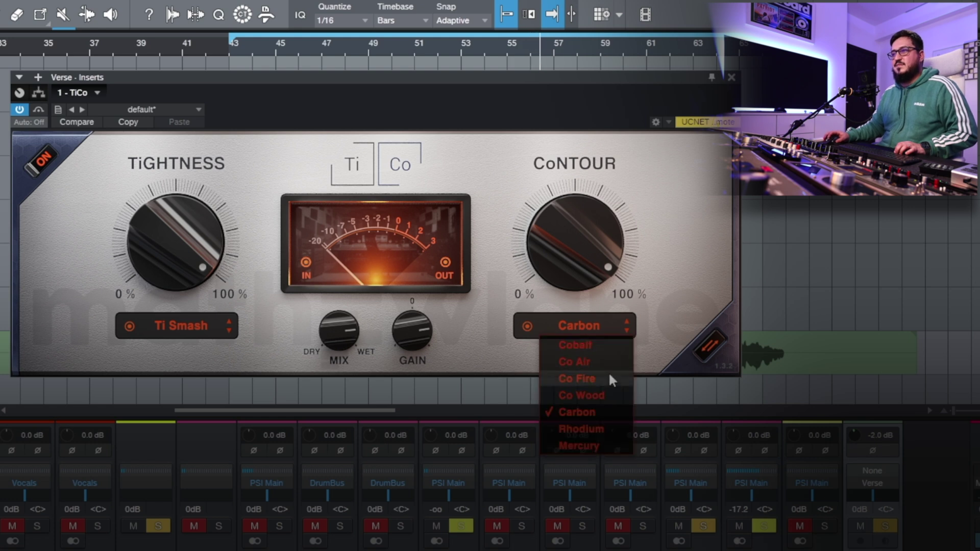
left_click(580, 360)
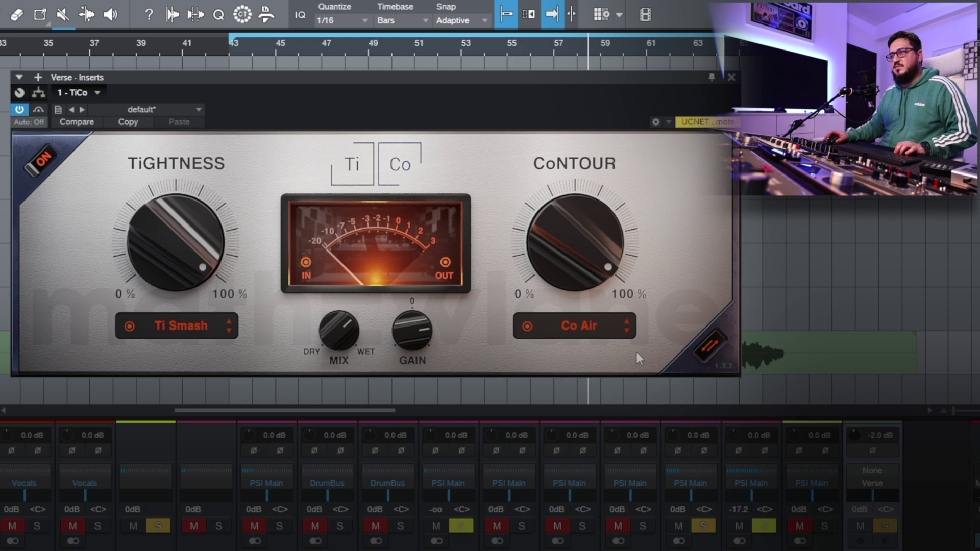
left_click_drag(400, 348, 413, 335)
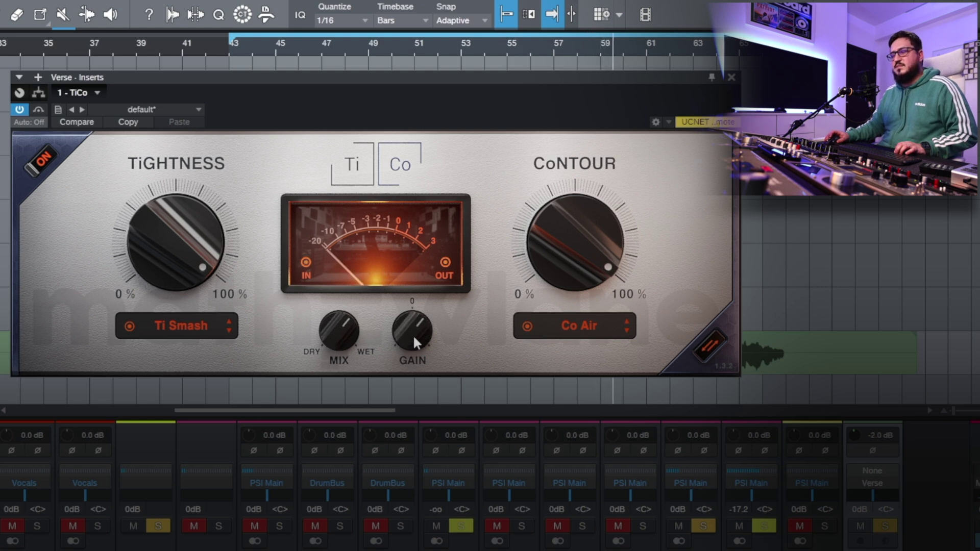
left_click_drag(170, 250, 175, 256)
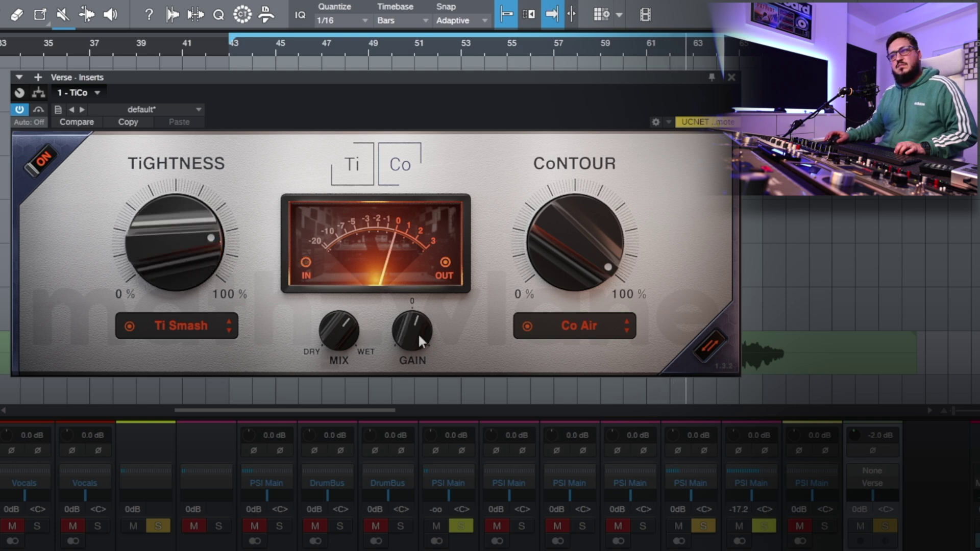
Step: Switch the Contour mode to Co Fire and toggle the Tightness and Contour processing order
left_click(572, 326)
left_click(568, 378)
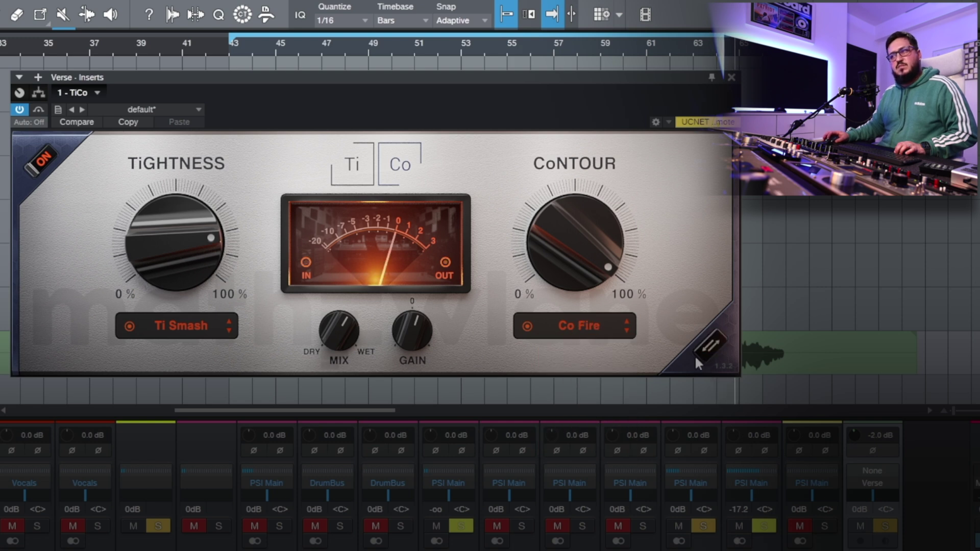
left_click(710, 344)
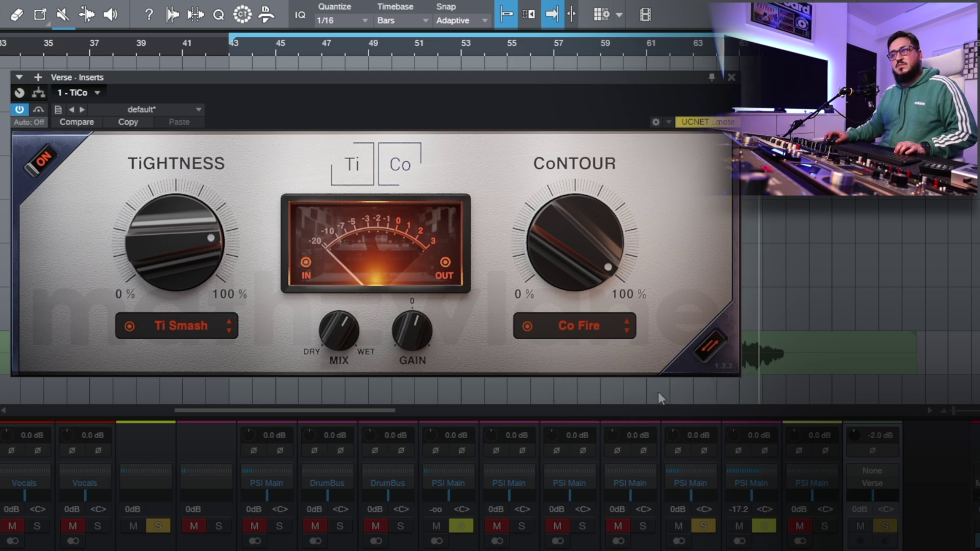
Step: Lower the Ti Smash Tightness to about 75% and switch the Contour mode to Mercury at 100%
scroll(186, 242, "down", 2)
scroll(590, 263, "down", 4)
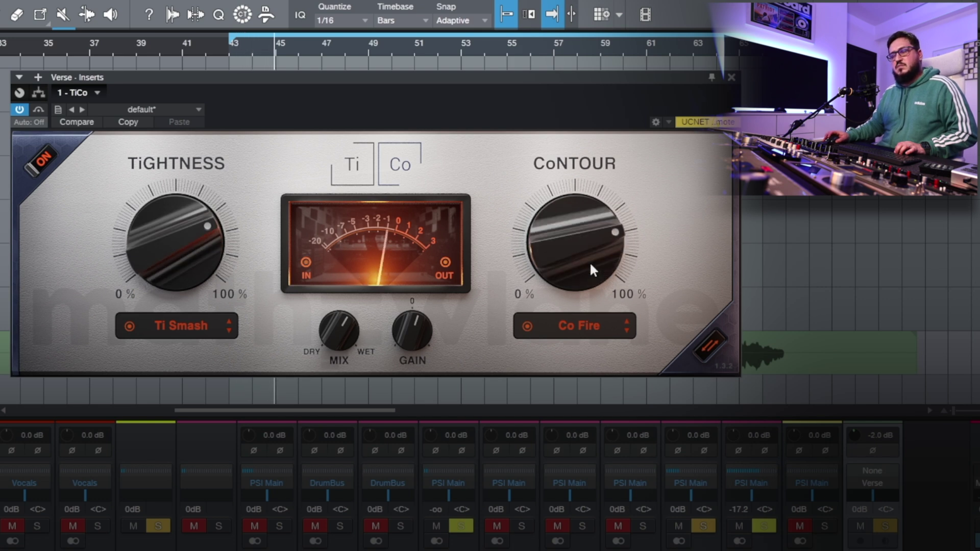
left_click(568, 329)
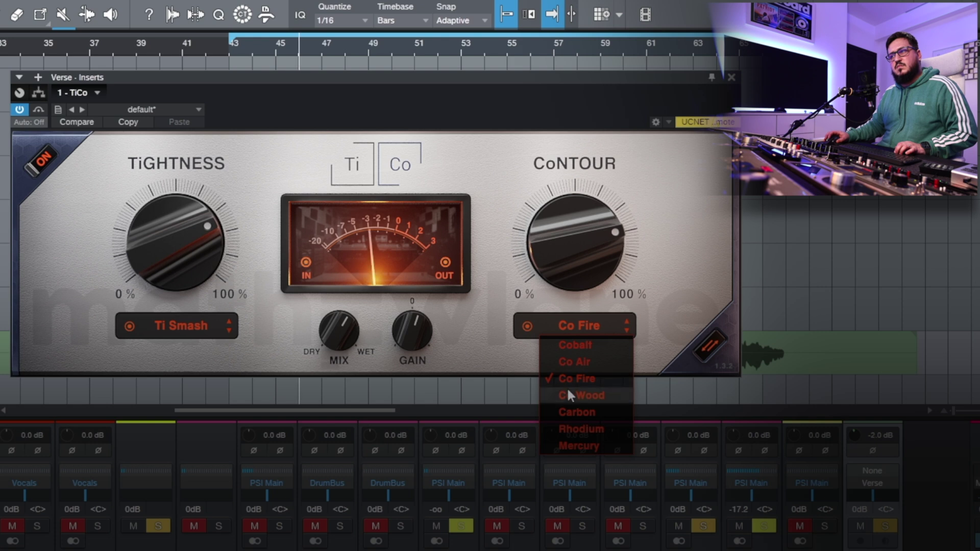
left_click(568, 444)
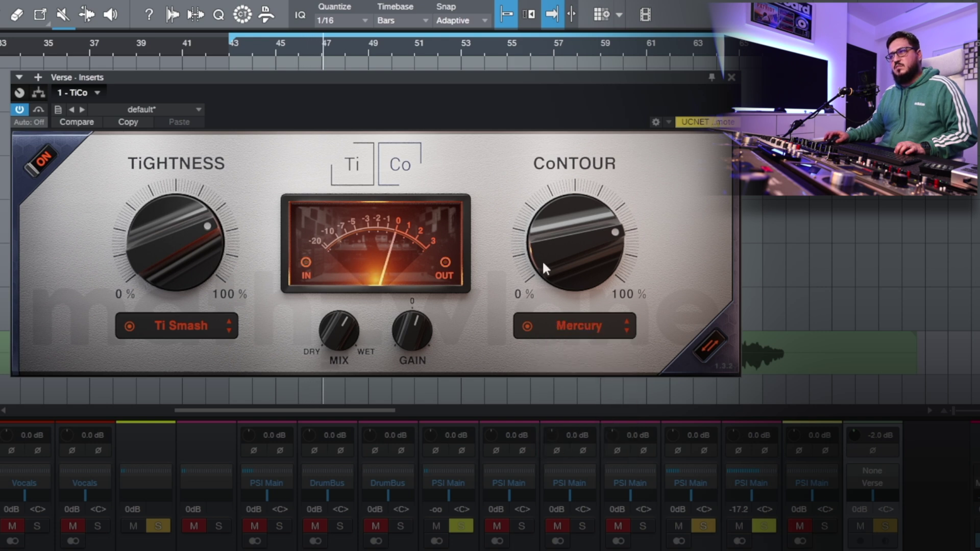
scroll(544, 255, "up", 4)
scroll(331, 337, "up", 2)
Step: Switch the Tightness mode to Ti Gentle at about 85% and fine-tune Mix below fully wet
left_click(196, 329)
left_click(188, 359)
scroll(158, 265, "up", 3)
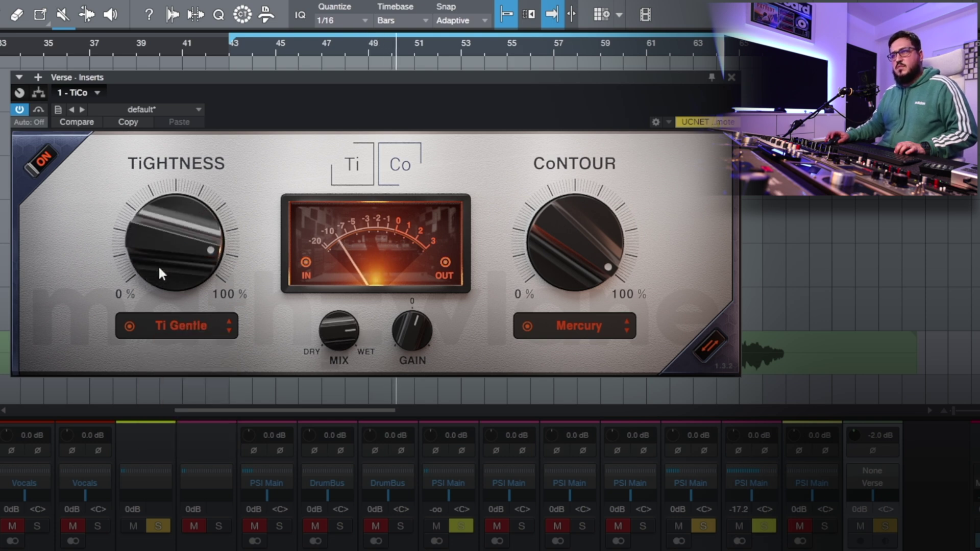
scroll(158, 265, "down", 2)
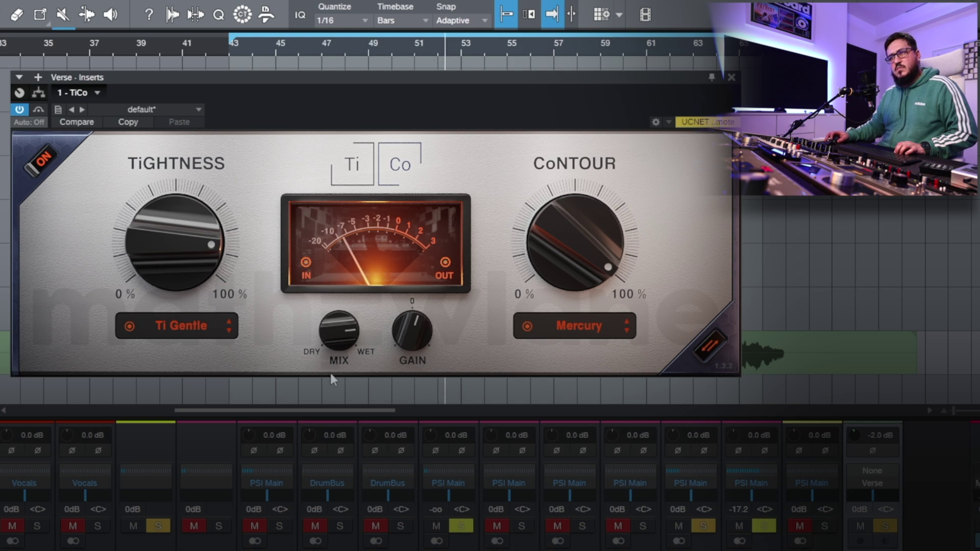
scroll(346, 323, "up", 2)
scroll(342, 329, "down", 2)
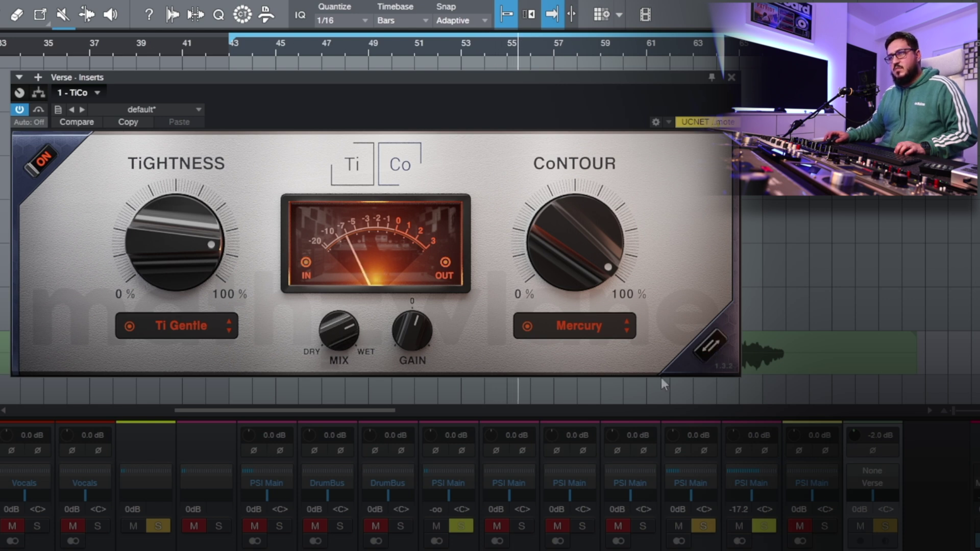
Step: Switch the Tightness mode to Hydrogen at 100% and raise Mix to fully wet
left_click(197, 327)
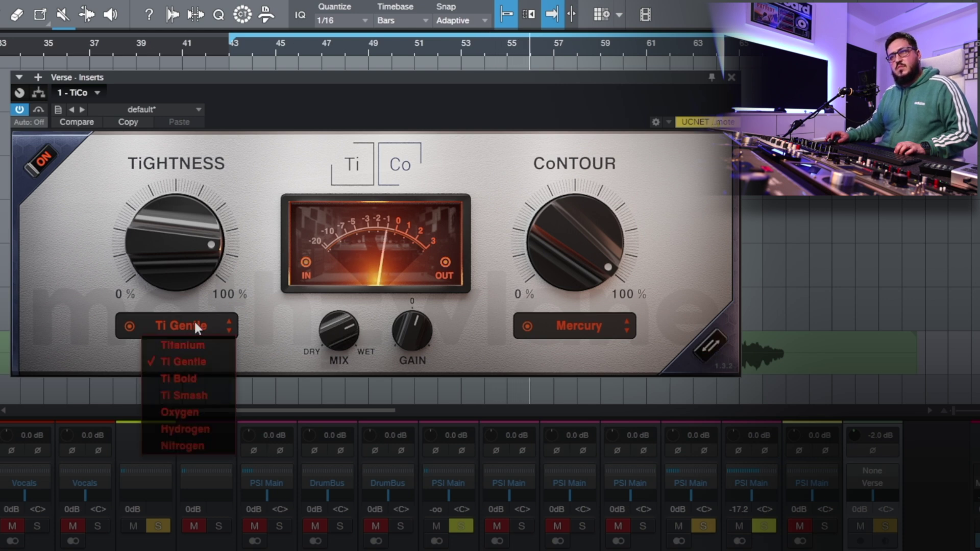
left_click(188, 426)
left_click_drag(156, 255, 155, 250)
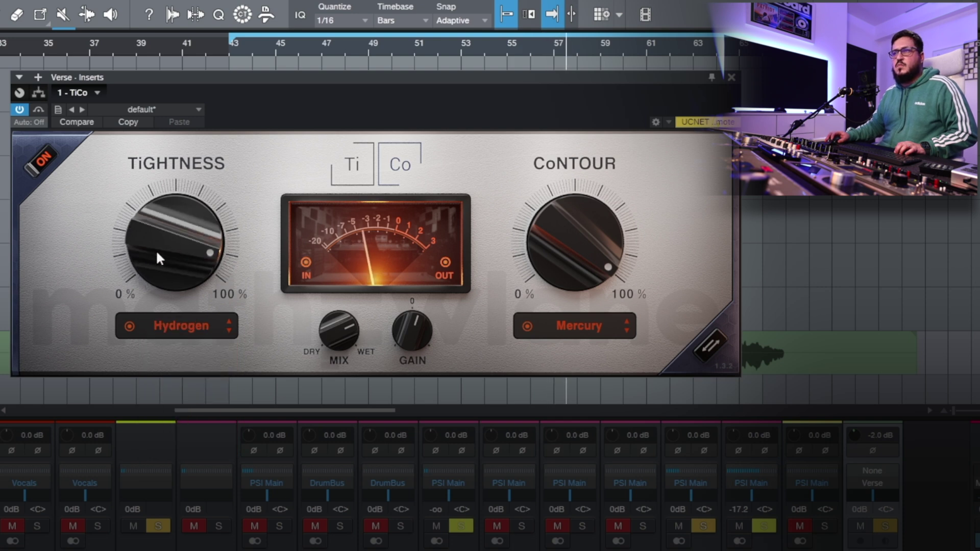
left_click_drag(329, 332, 154, 244)
left_click(572, 326)
key("Escape")
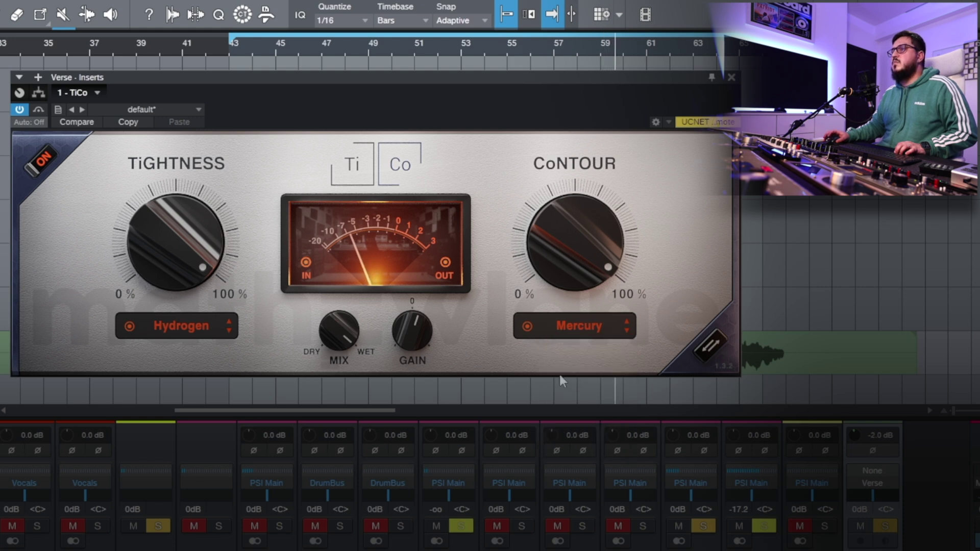
Step: Switch the Contour mode to Co Air and lower its amount to about 85%
left_click(559, 326)
left_click(564, 362)
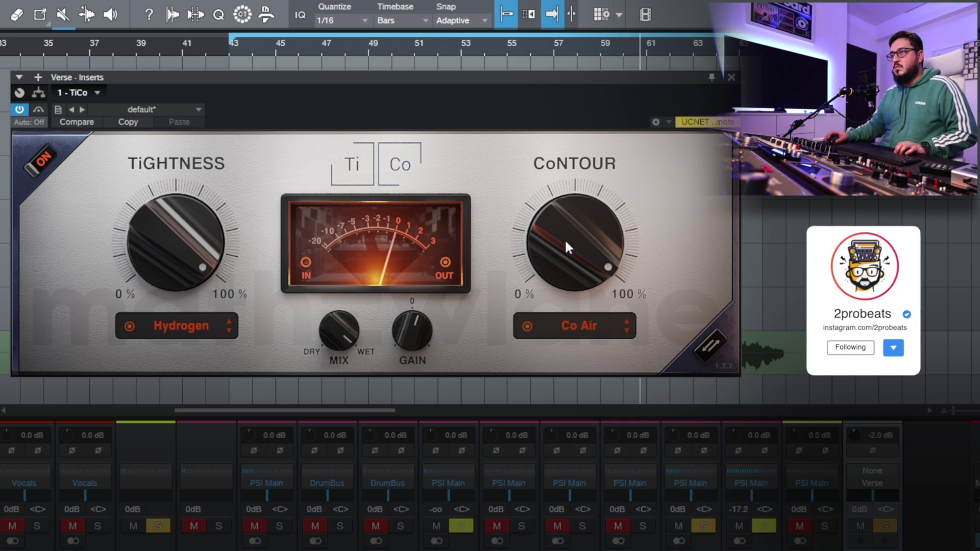
scroll(565, 238, "down", 5)
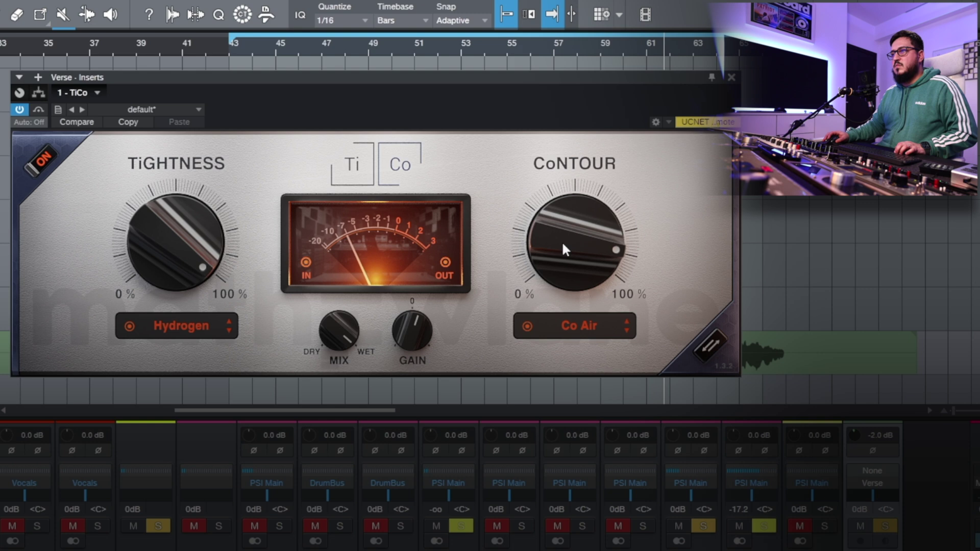
Step: Audition the Cobalt and Co Fire Contour modes in turn and settle on Co Wood
left_click(562, 325)
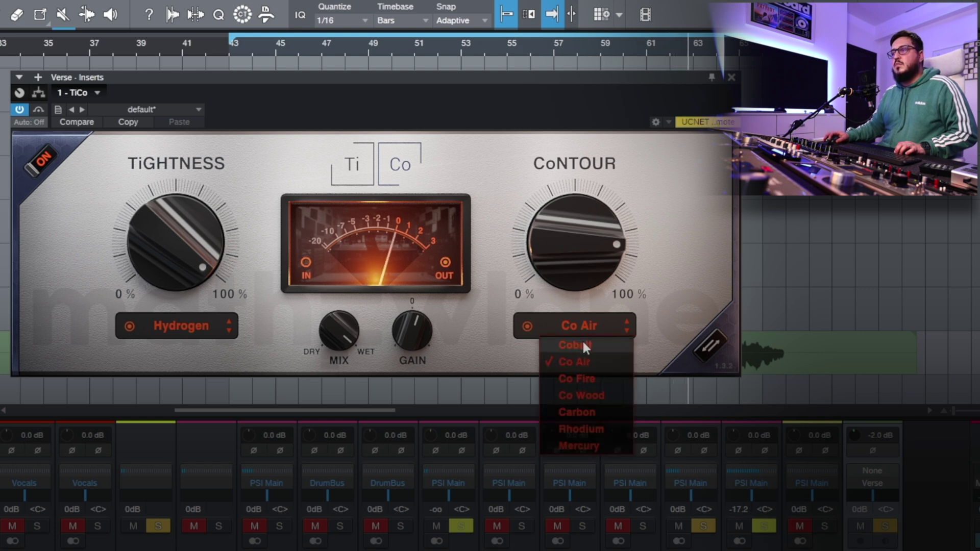
left_click(577, 342)
left_click(584, 327)
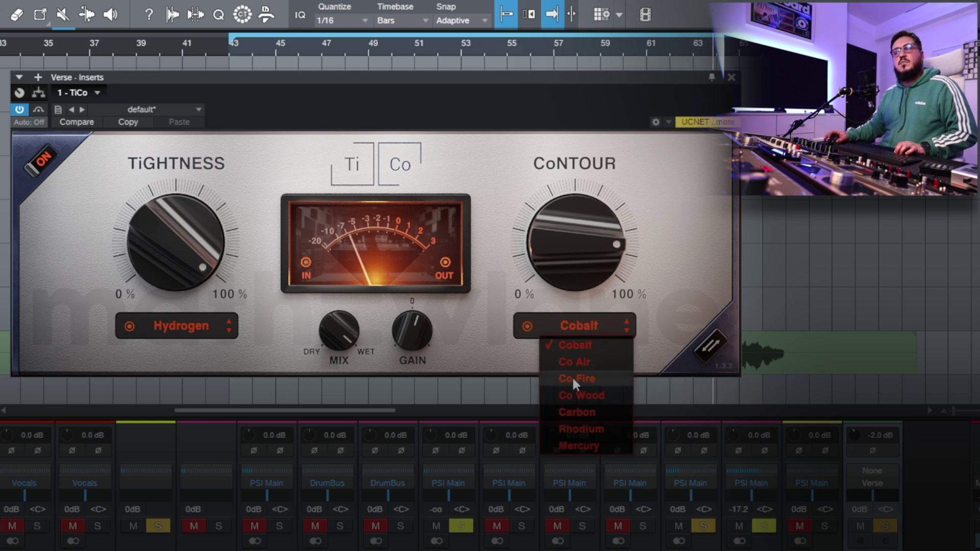
left_click(572, 376)
left_click(589, 331)
left_click(590, 385)
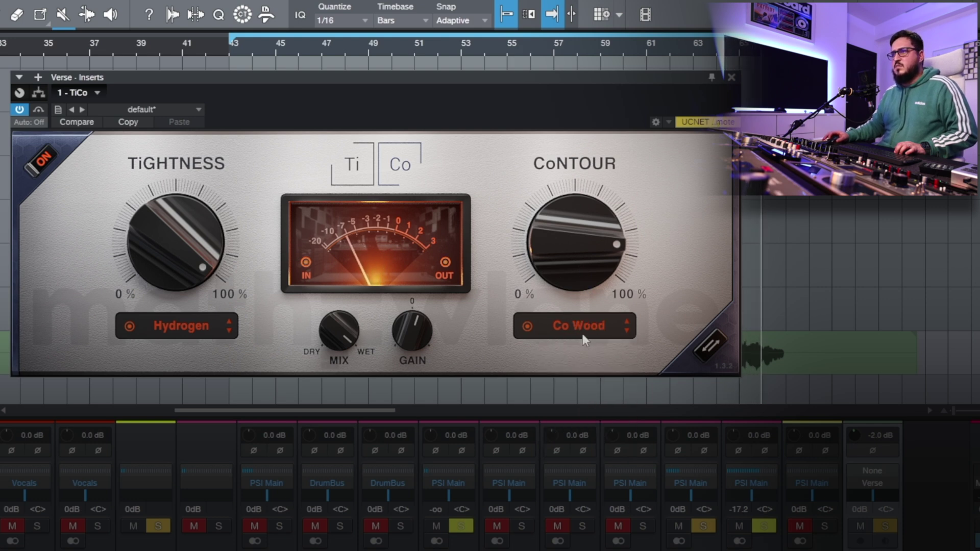
Step: Set the Hydrogen Tightness and Co Wood Contour amounts to about 90% each
scroll(164, 256, "down", 3)
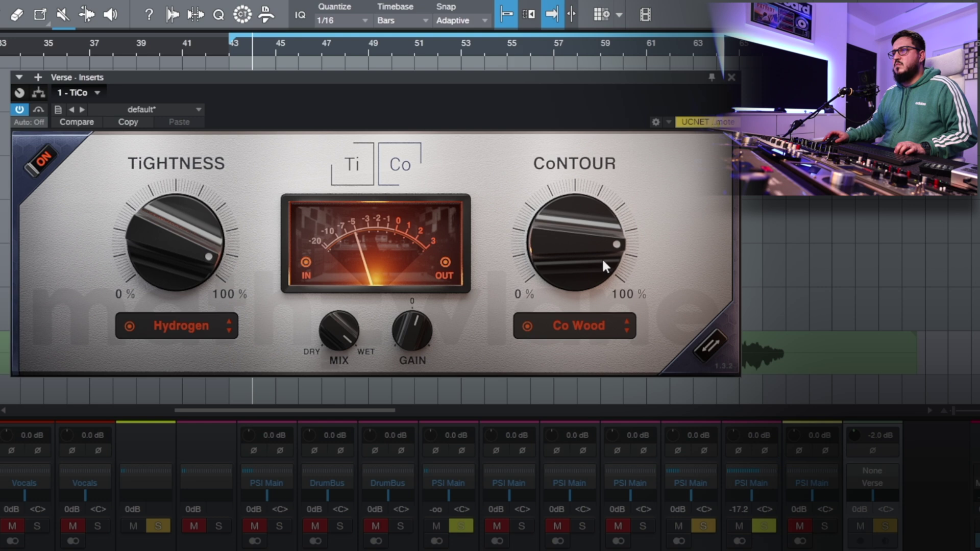
scroll(599, 253, "up", 4)
scroll(599, 253, "down", 2)
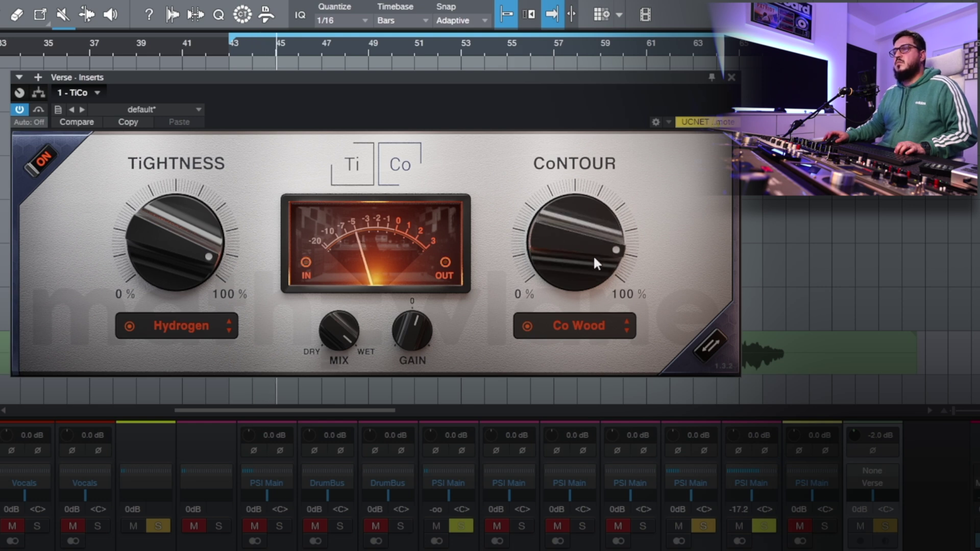
Step: Reduce Mix slightly below fully wet and switch the Contour mode to Carbon
scroll(331, 341, "down", 2)
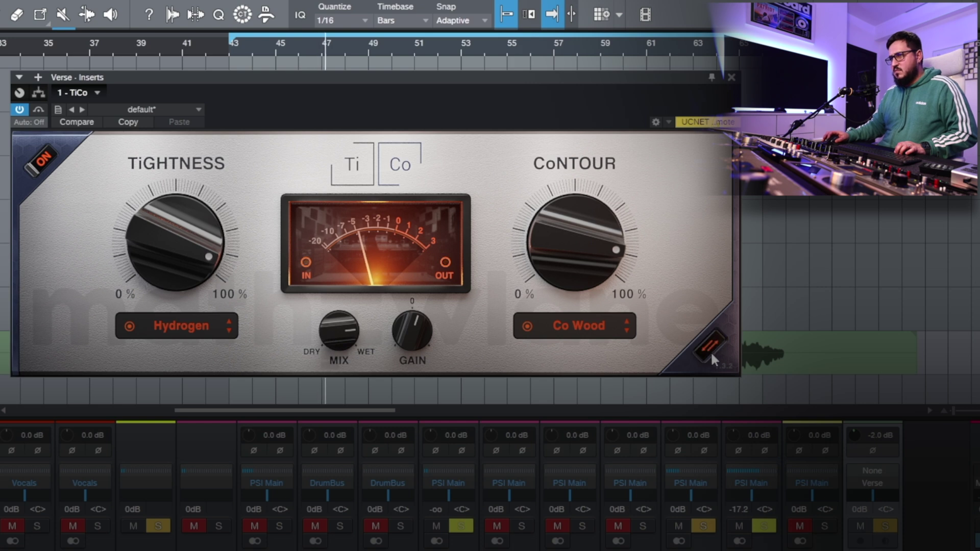
left_click(583, 329)
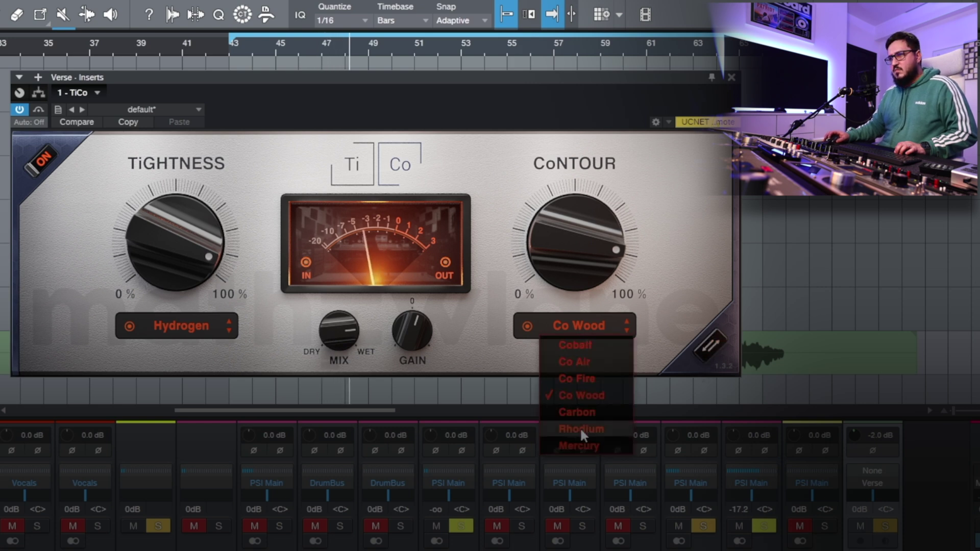
left_click(568, 409)
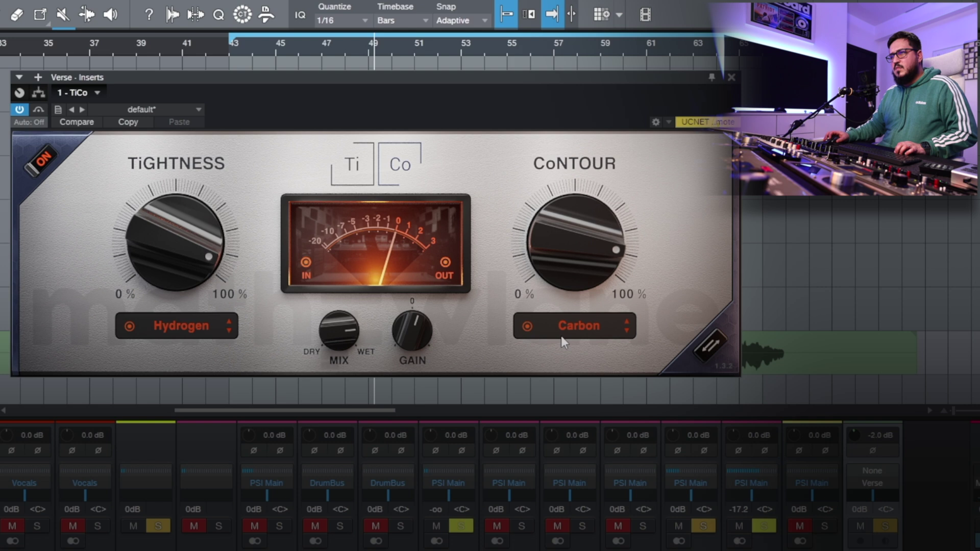
Step: Raise the Contour amount to about 94% and lower the Tightness amount to about 85%
scroll(562, 244, "up", 2)
scroll(564, 260, "up", 1)
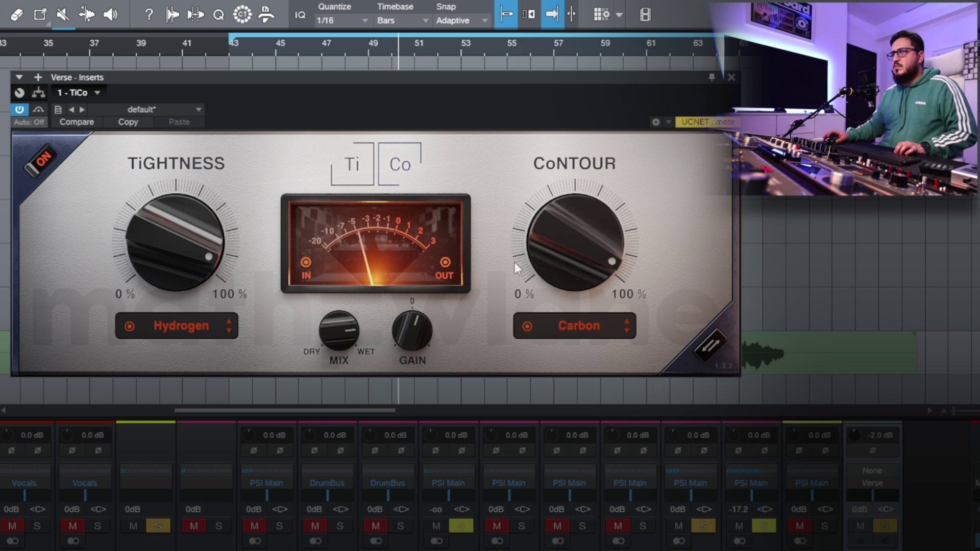
scroll(186, 256, "down", 2)
Step: Switch the Tightness mode from Hydrogen to Nitrogen, keeping its amount at about 85%
left_click(186, 318)
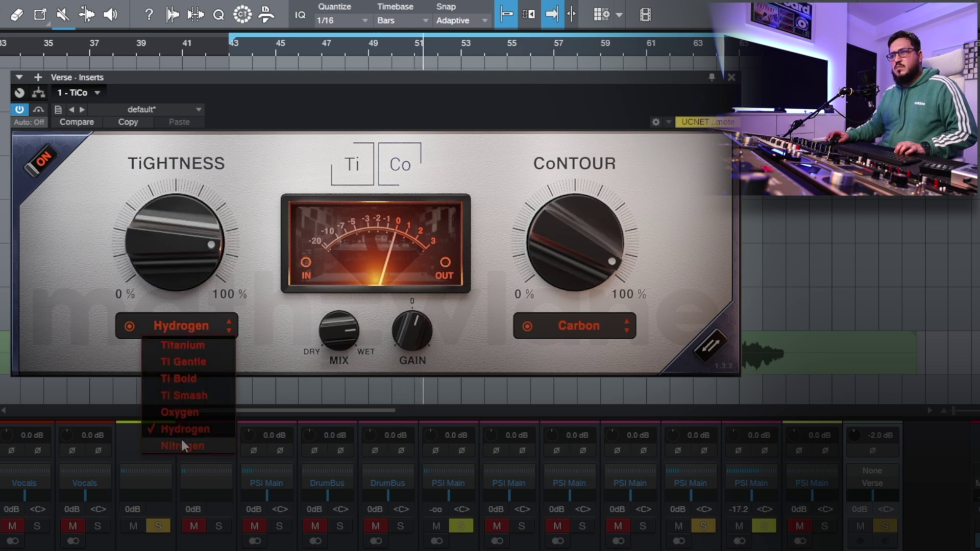
left_click(181, 436)
left_click(173, 335)
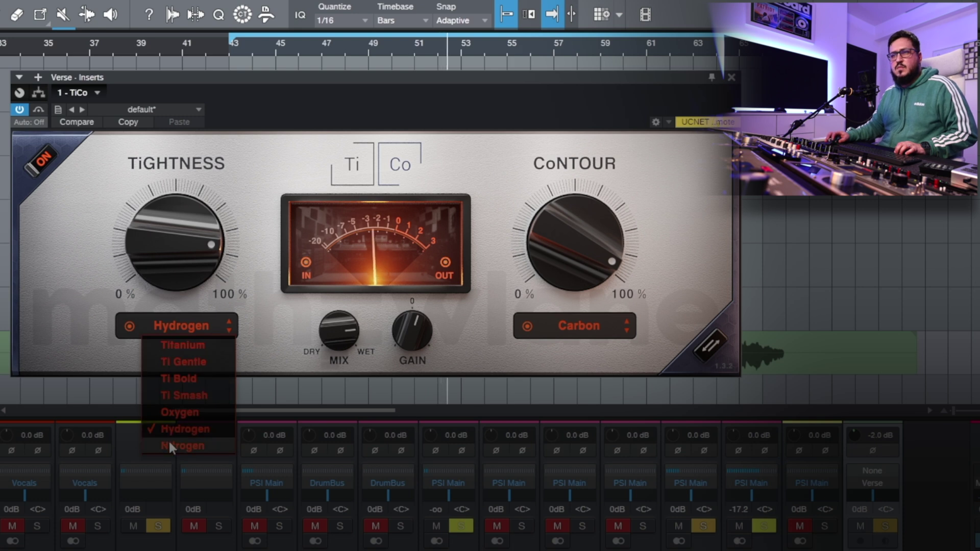
left_click(169, 440)
scroll(145, 248, "up", 1)
scroll(167, 260, "down", 2)
Step: Switch the Contour mode to Co Air with the processing order reversed, and raise both amounts and Mix slightly
left_click(577, 325)
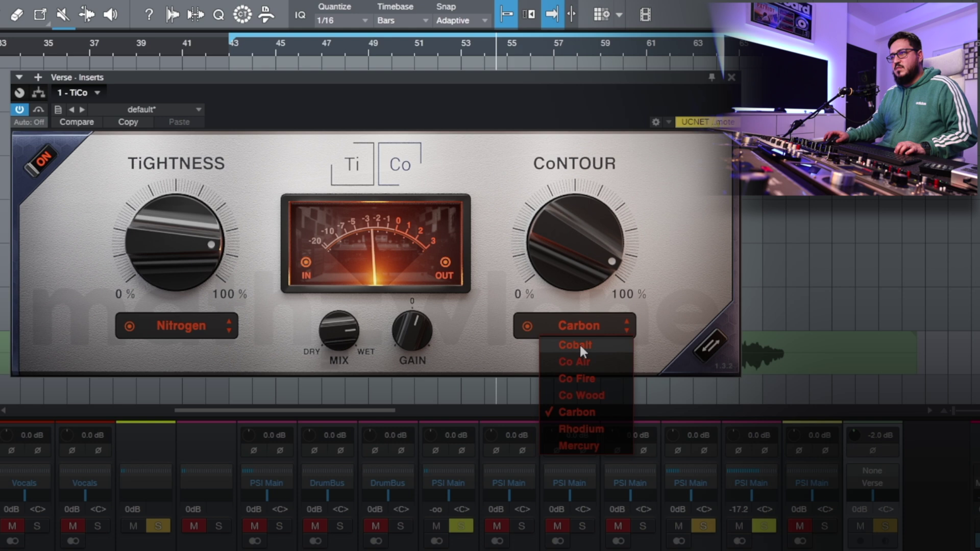
left_click(586, 357)
scroll(569, 247, "up", 1)
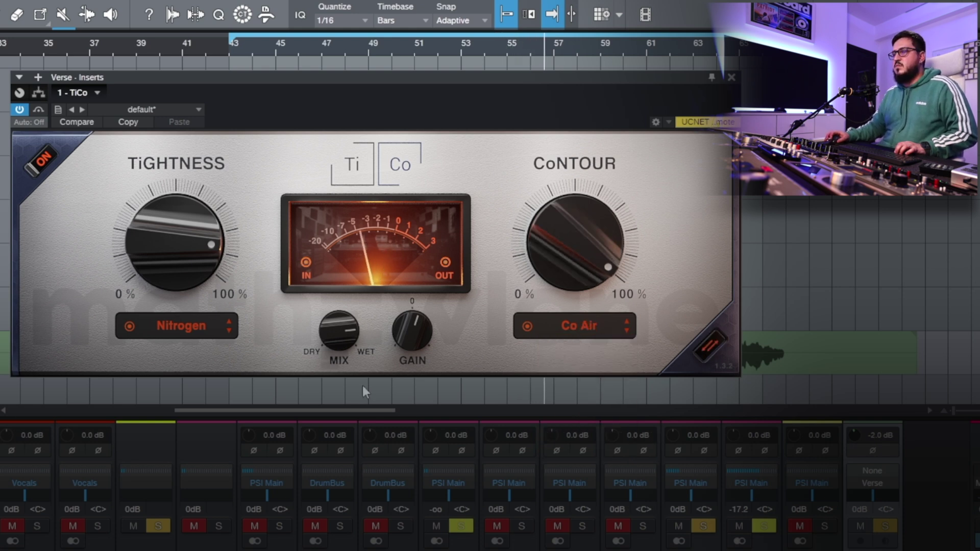
scroll(166, 250, "up", 1)
scroll(341, 337, "up", 1)
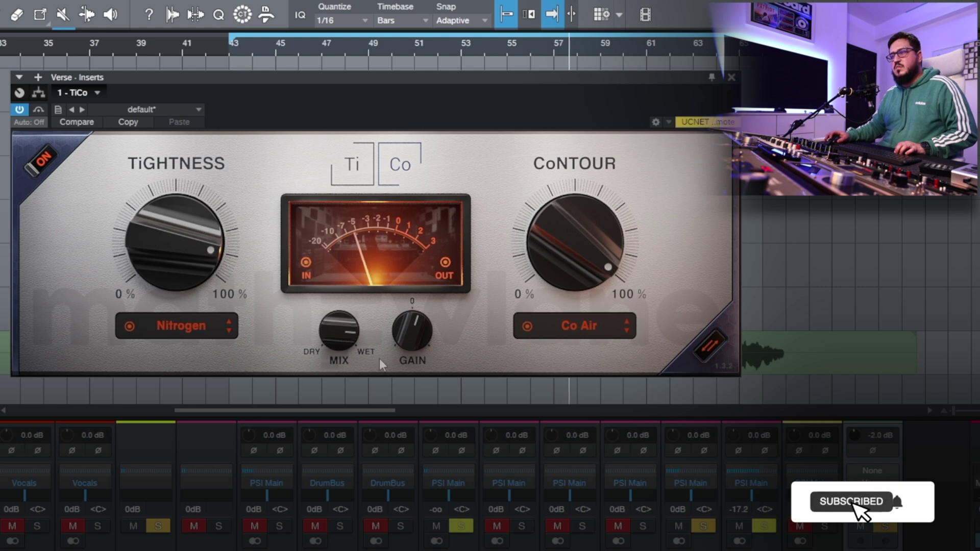
Step: Clear the channel solo to compare TiCo bypassed and active in the full mix, and mute the -2.5 dB channel
left_click(158, 527)
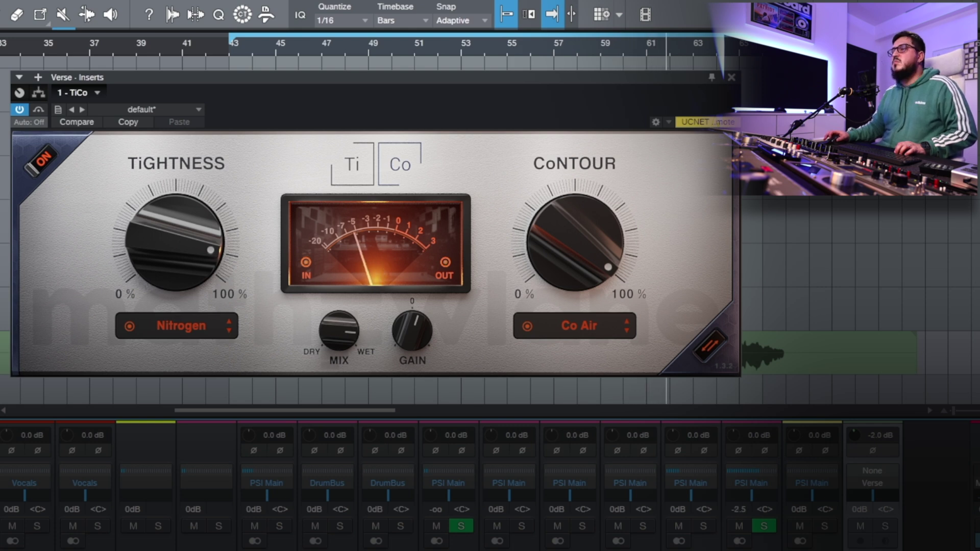
left_click(36, 161)
left_click(38, 161)
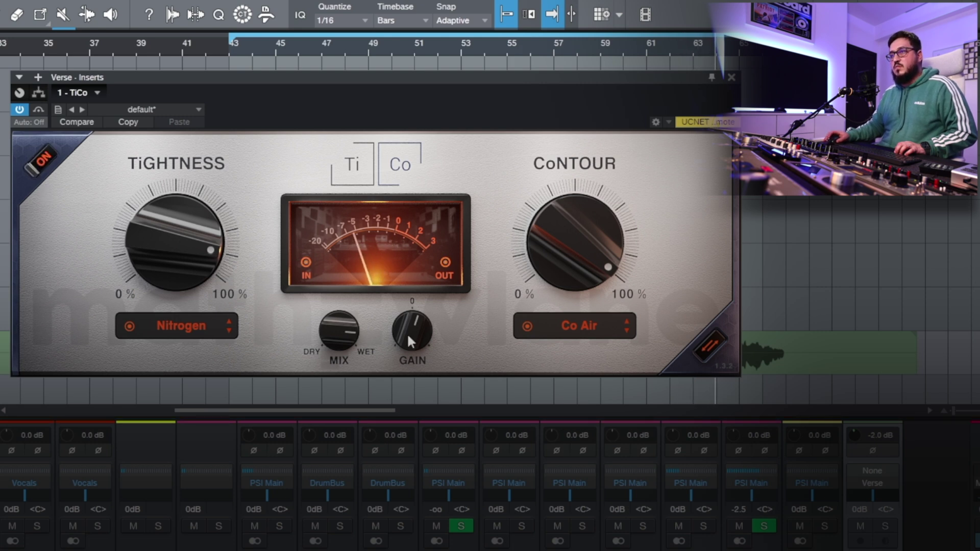
left_click(740, 527)
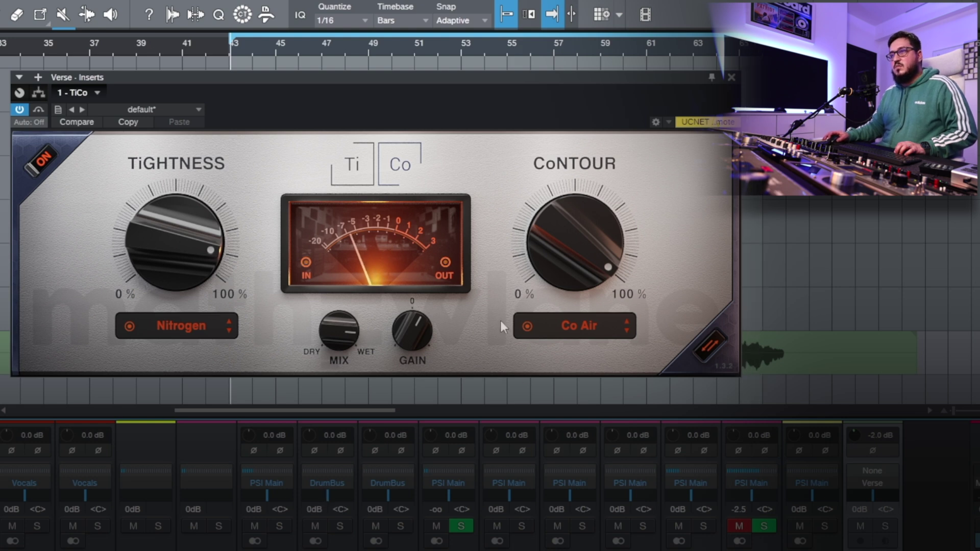
Step: Set the Contour and Tightness amounts to about 85% each and switch the Tightness mode to Ti Bold
scroll(559, 260, "down", 5)
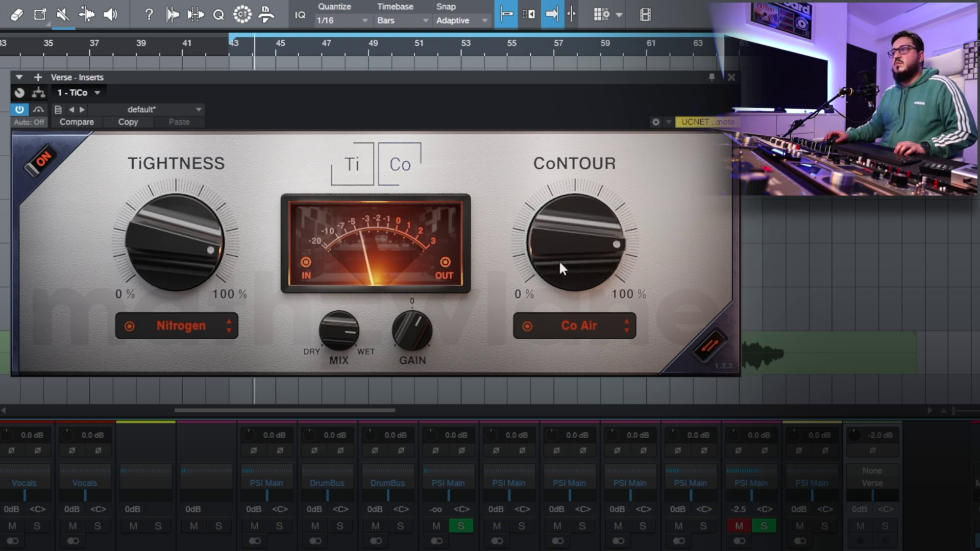
scroll(194, 254, "up", 2)
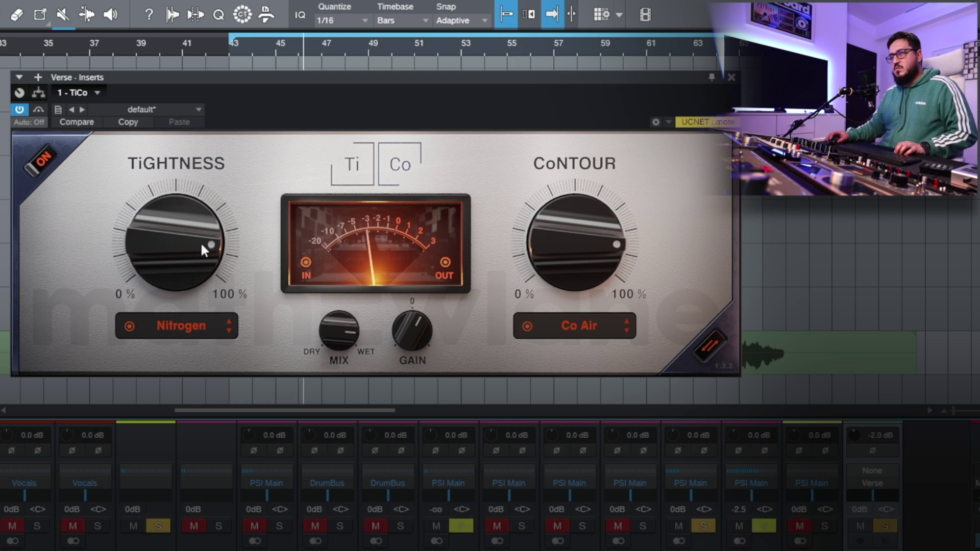
left_click(195, 322)
left_click(176, 373)
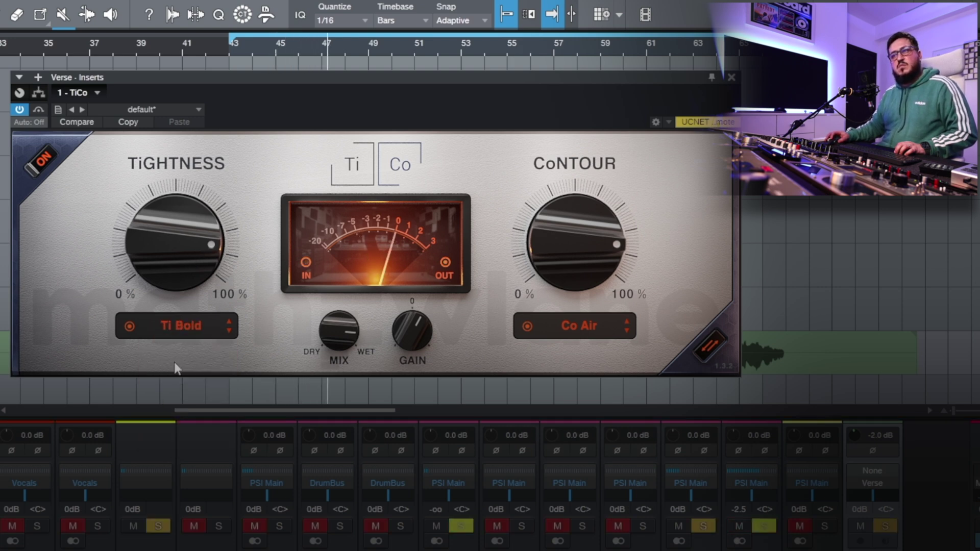
Step: Audition the Co Wood Contour mode, then settle on Mercury and raise its amount to about 97%
left_click(560, 330)
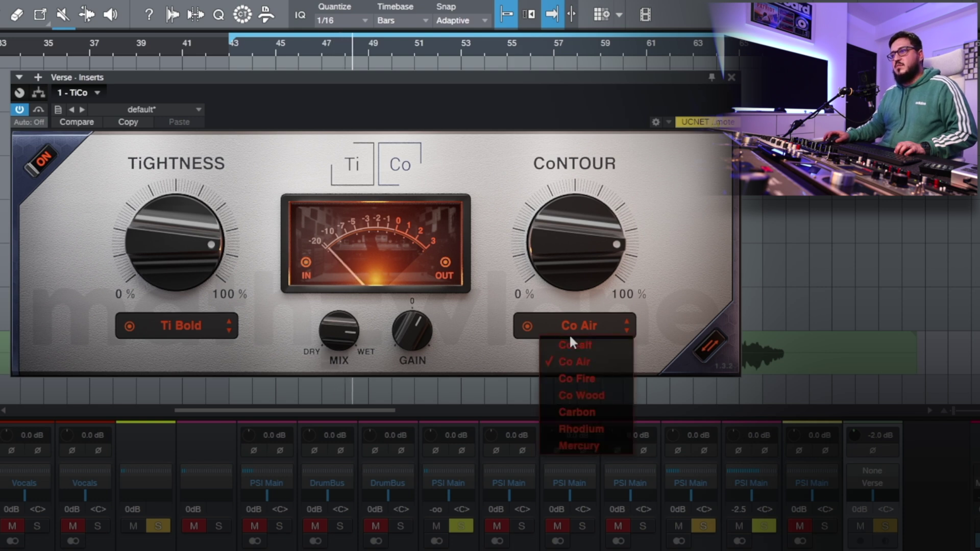
left_click(592, 396)
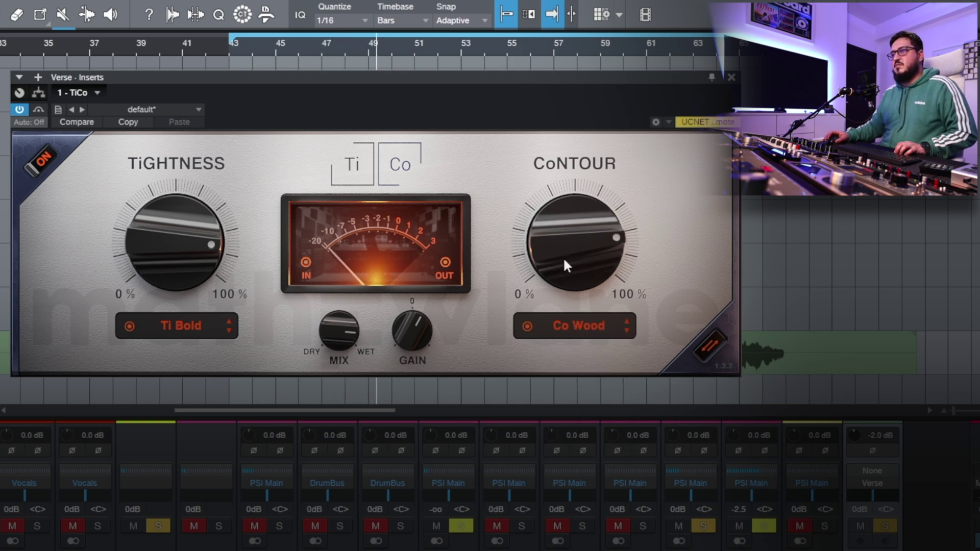
left_click(573, 325)
left_click(570, 442)
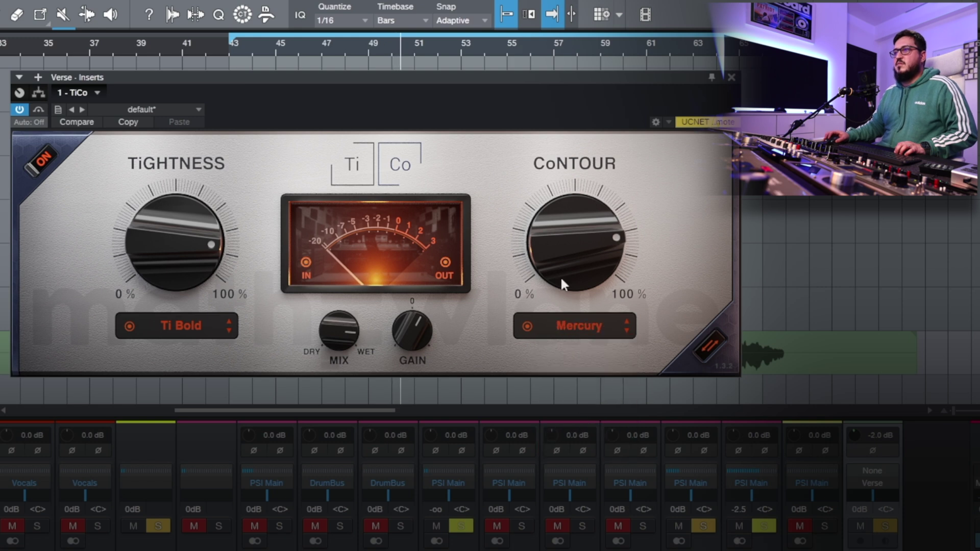
left_click_drag(562, 283, 561, 271)
scroll(345, 333, "up", 2)
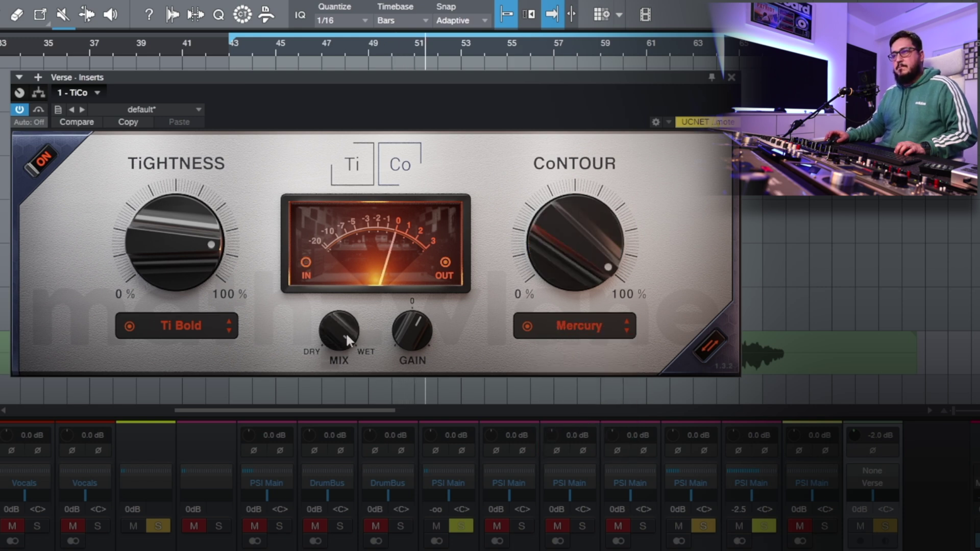
Step: Lower the Ti Bold Tightness amount to about 70% and raise Gain to roughly three o'clock
scroll(205, 252, "down", 3)
scroll(204, 254, "down", 3)
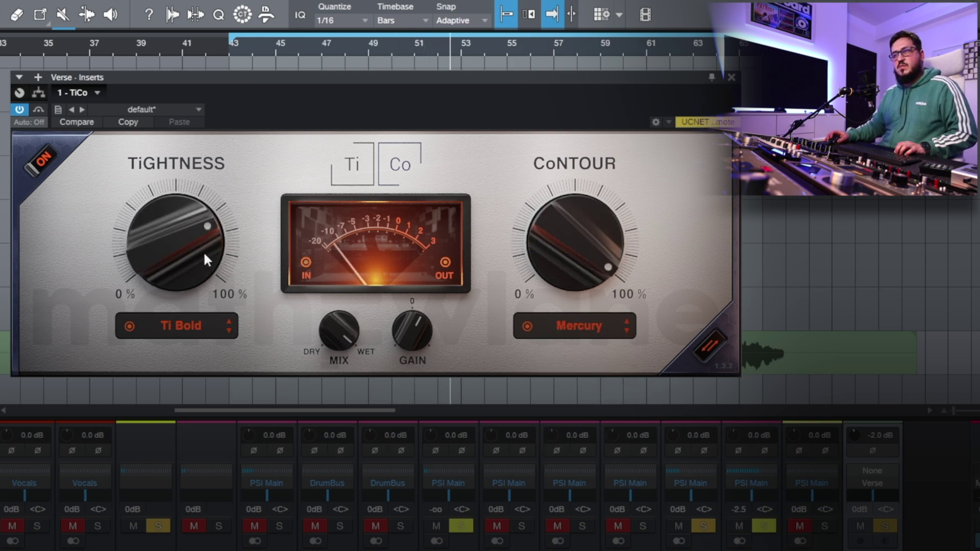
scroll(398, 329, "up", 3)
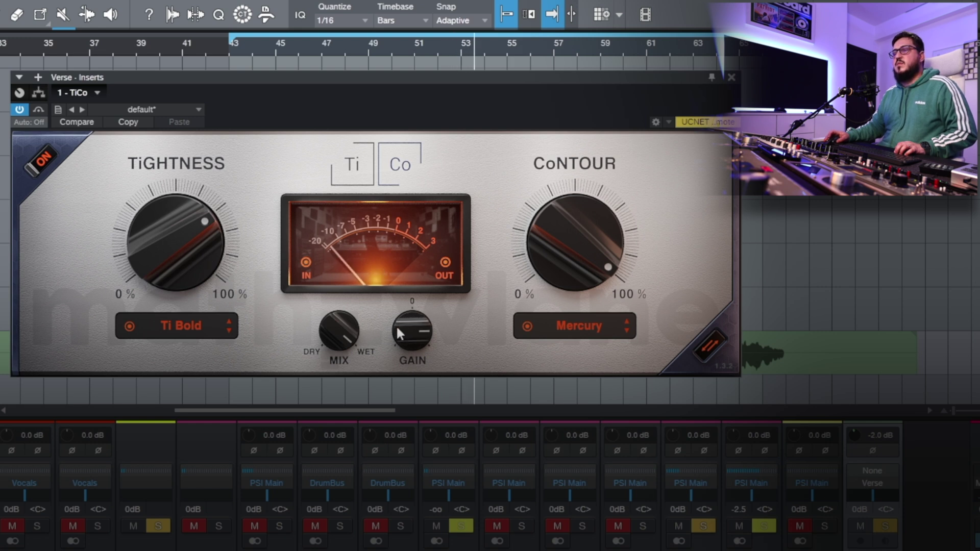
Step: Reduce Mix to about halfway between dry and wet, and trim Gain back slightly
scroll(354, 335, "down", 2)
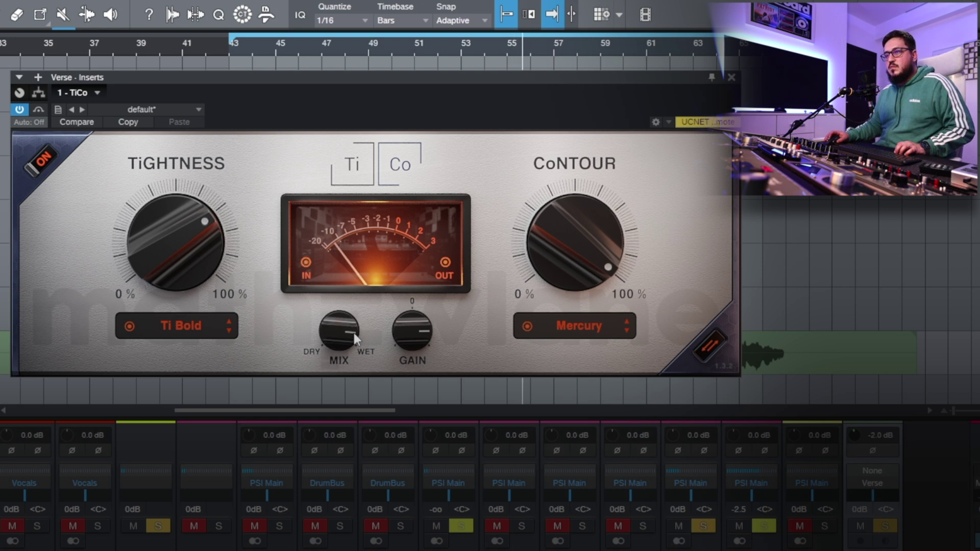
scroll(427, 335, "up", 2)
scroll(420, 335, "down", 2)
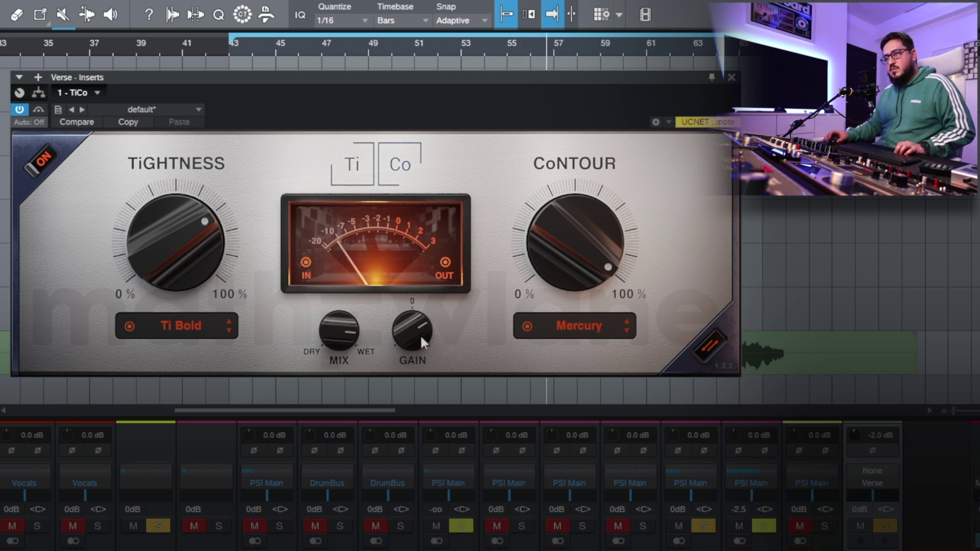
scroll(334, 335, "down", 3)
scroll(340, 333, "down", 1)
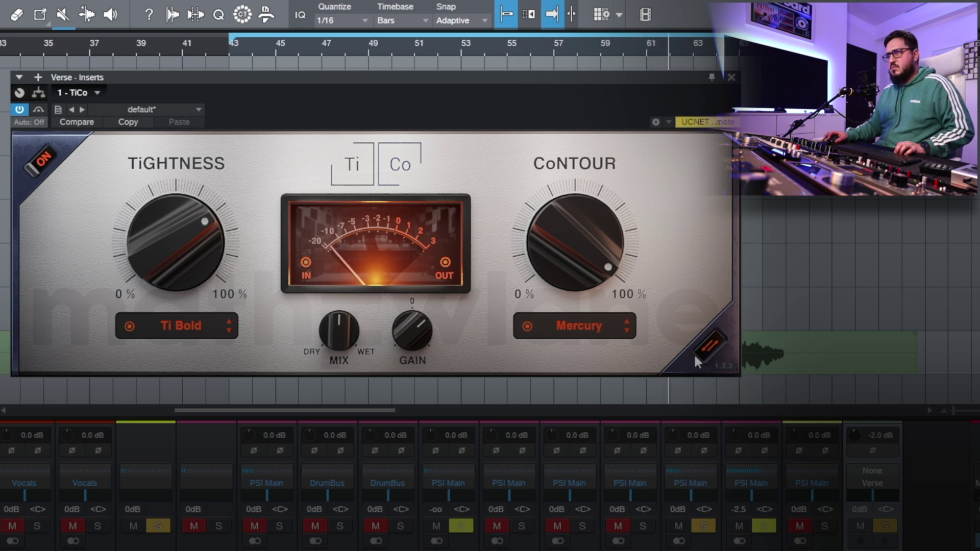
Step: Switch the processing order back to its original direction and lower the Mercury Contour amount to about 87%
scroll(576, 253, "down", 2)
scroll(575, 254, "down", 1)
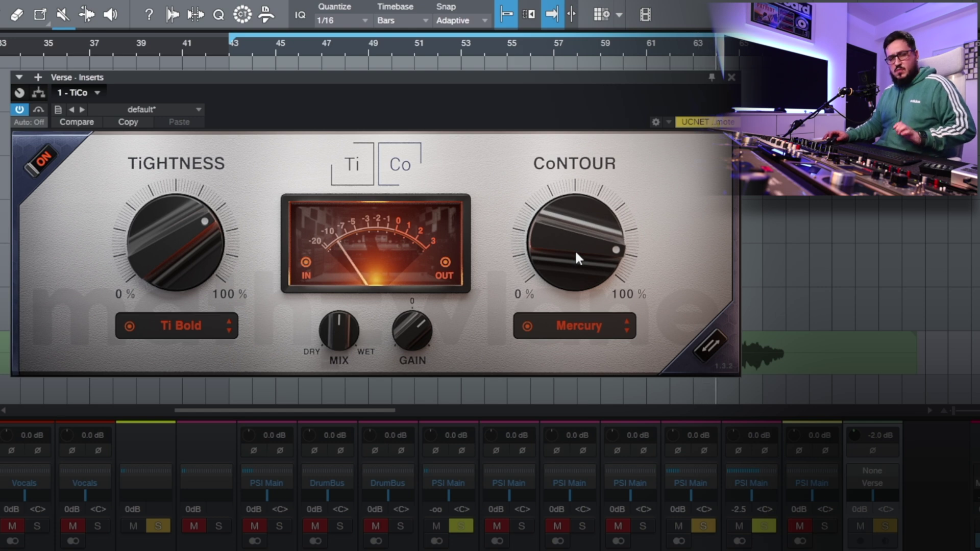